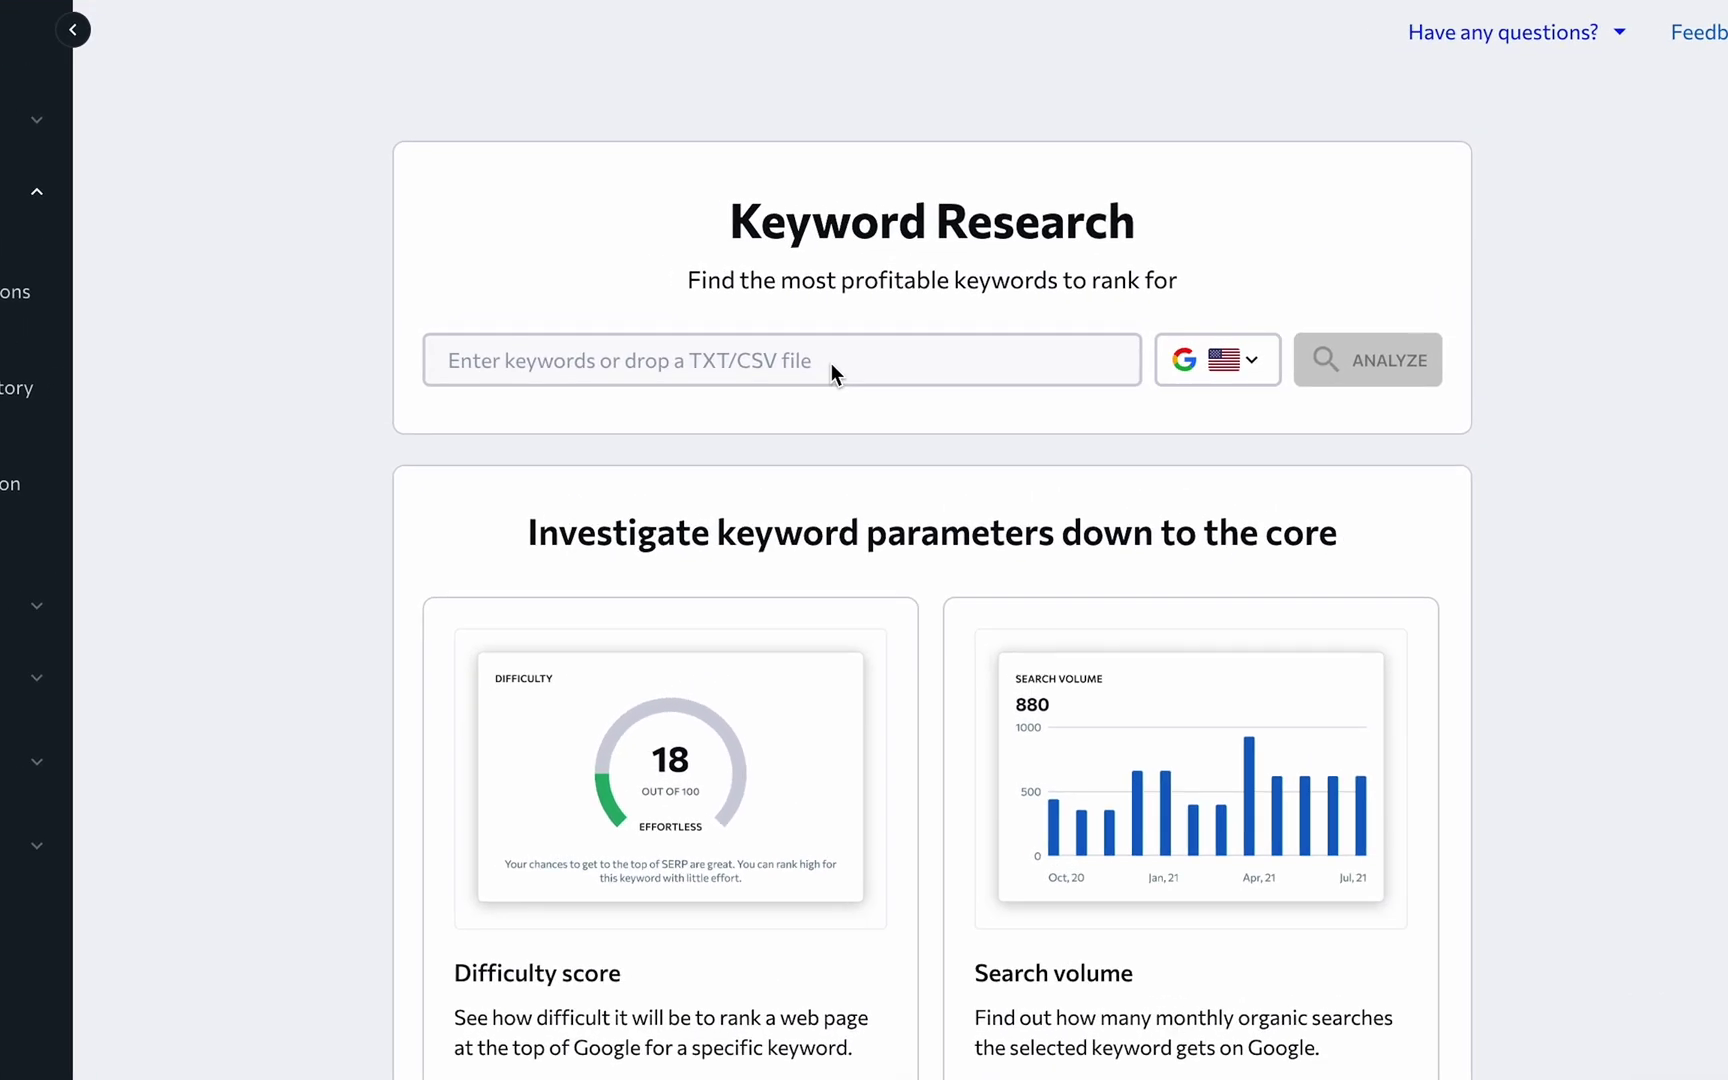
# - Analyze the keyword 'laptop' in the United States database to show its Overview report
pyautogui.click(832, 363)
pyautogui.write('laptop')
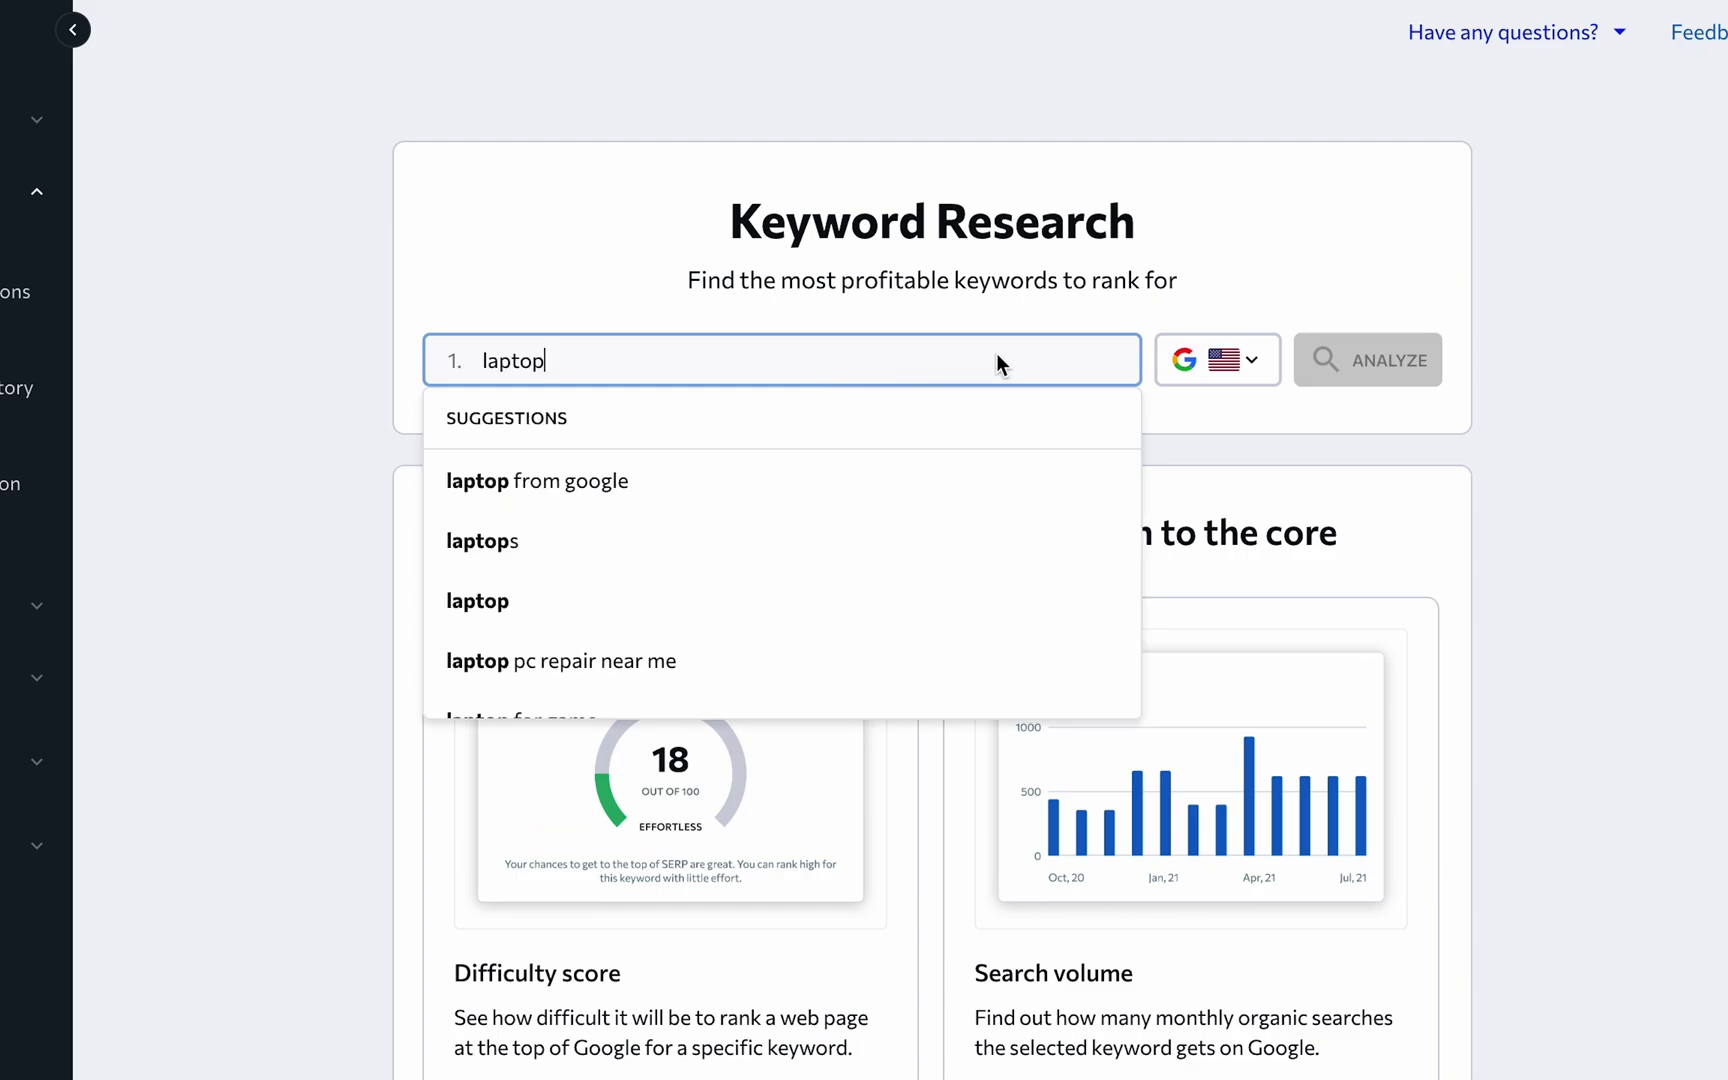
pyautogui.click(1208, 362)
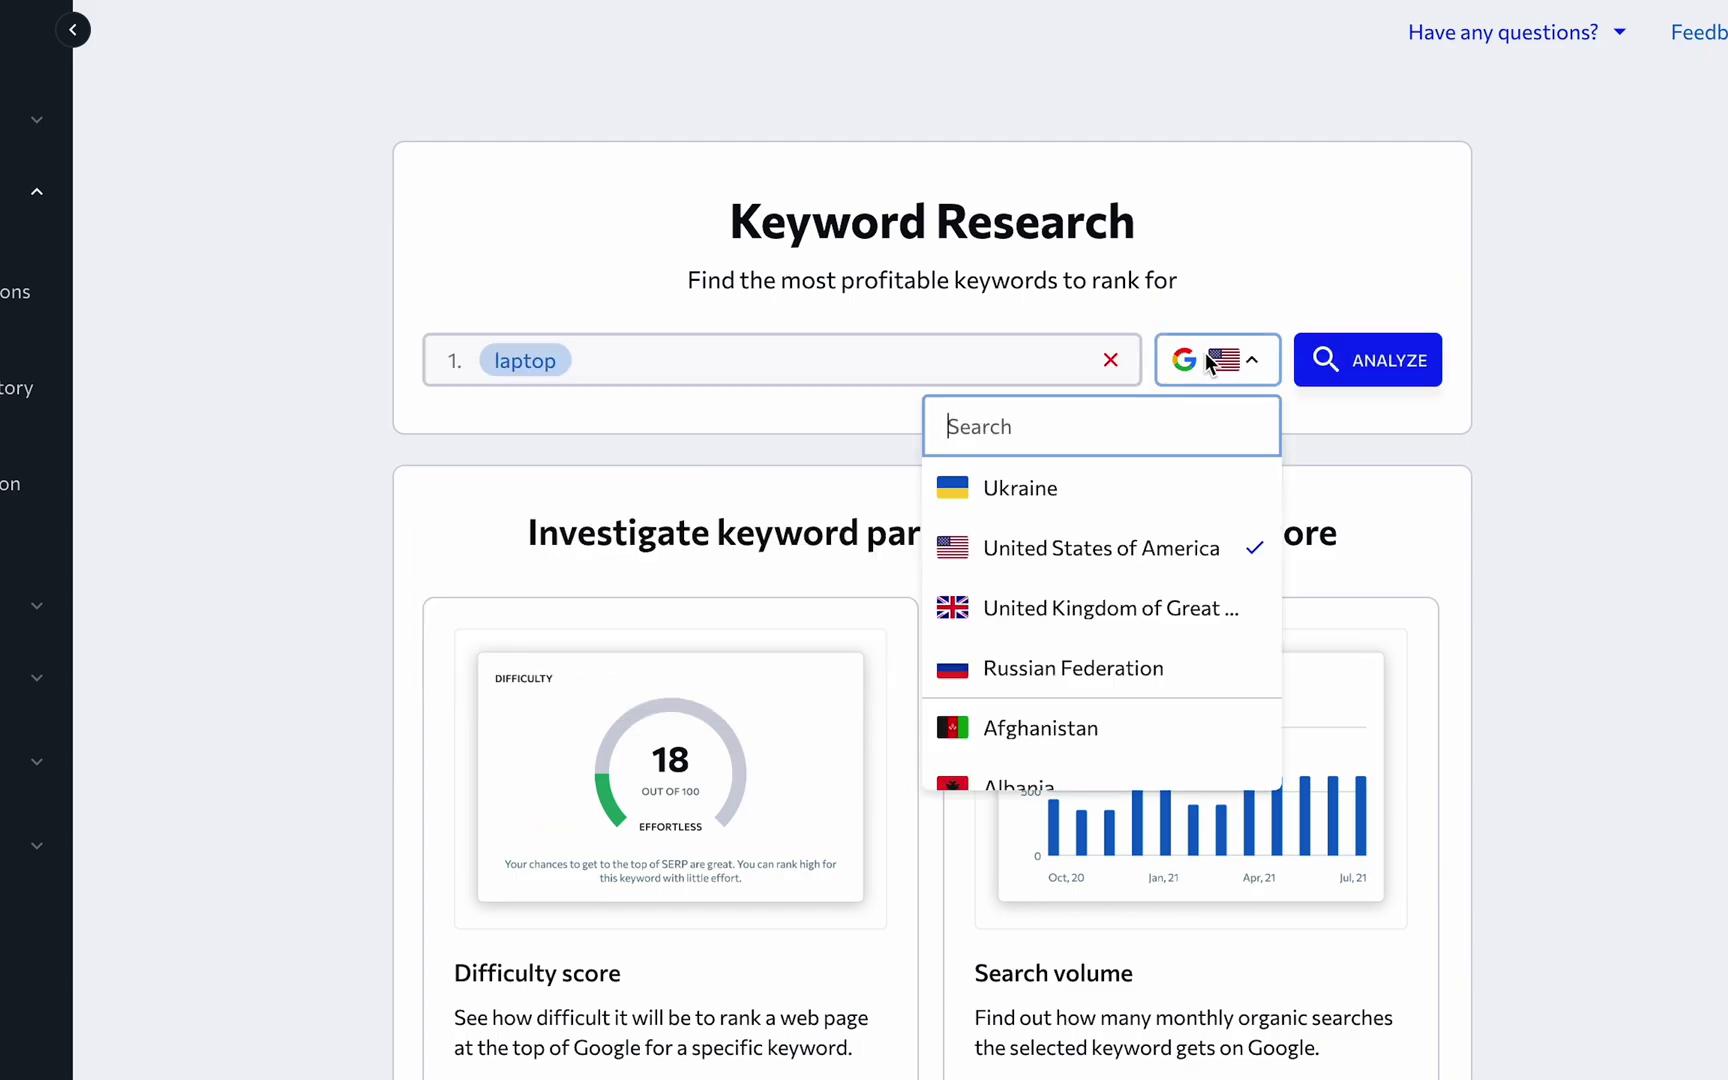
pyautogui.click(1162, 565)
pyautogui.click(1349, 370)
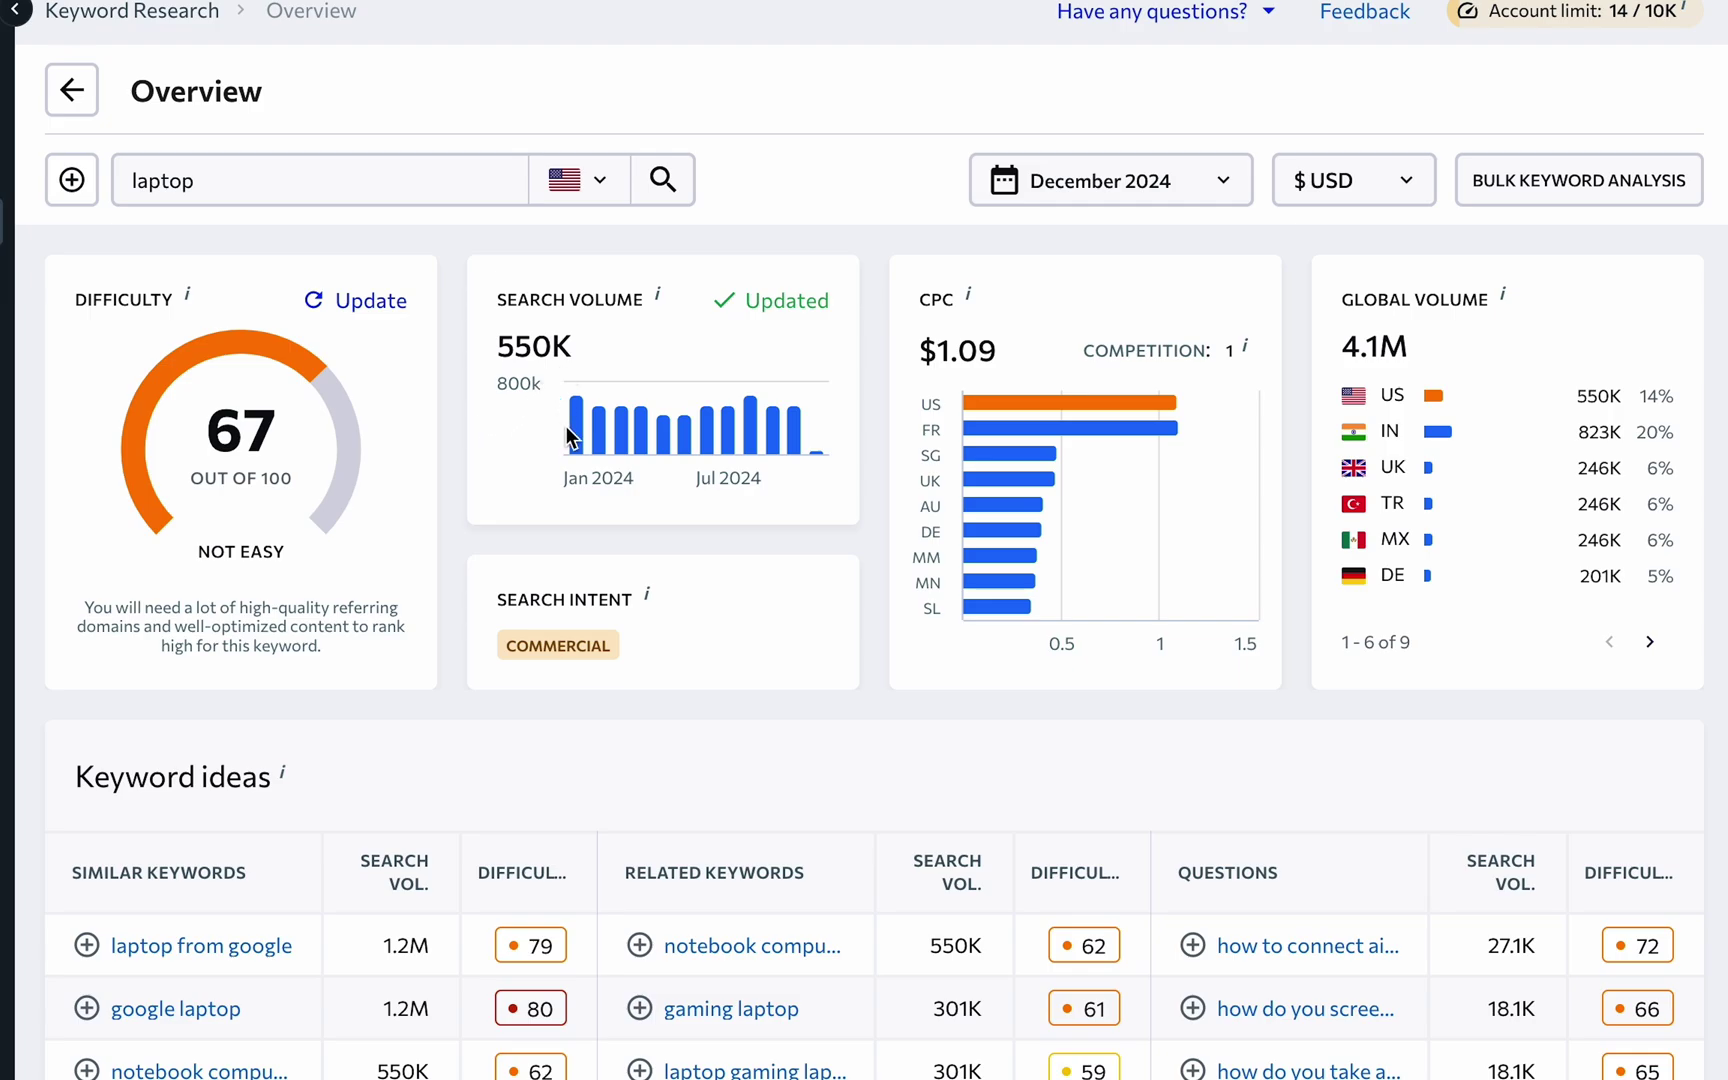
pyautogui.moveTo(599, 433)
pyautogui.click(1207, 184)
pyautogui.scroll(-15, 1195, 244)
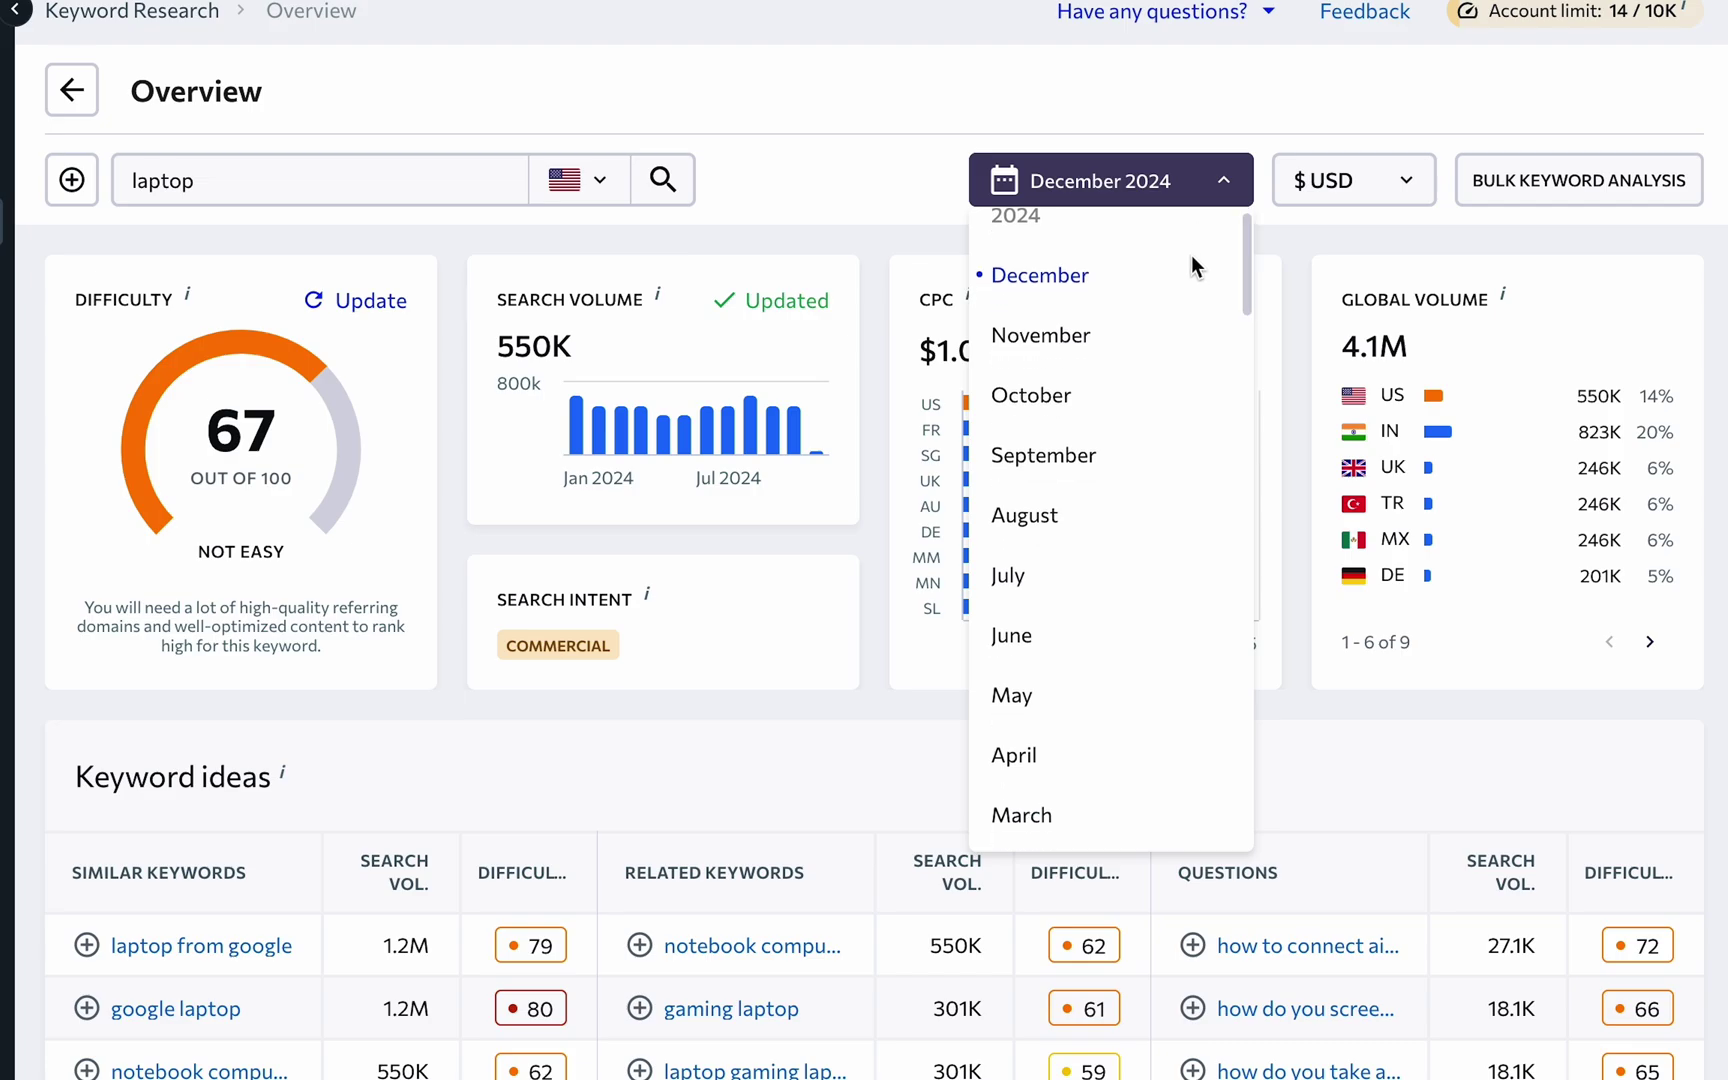
pyautogui.scroll(-20, 1193, 269)
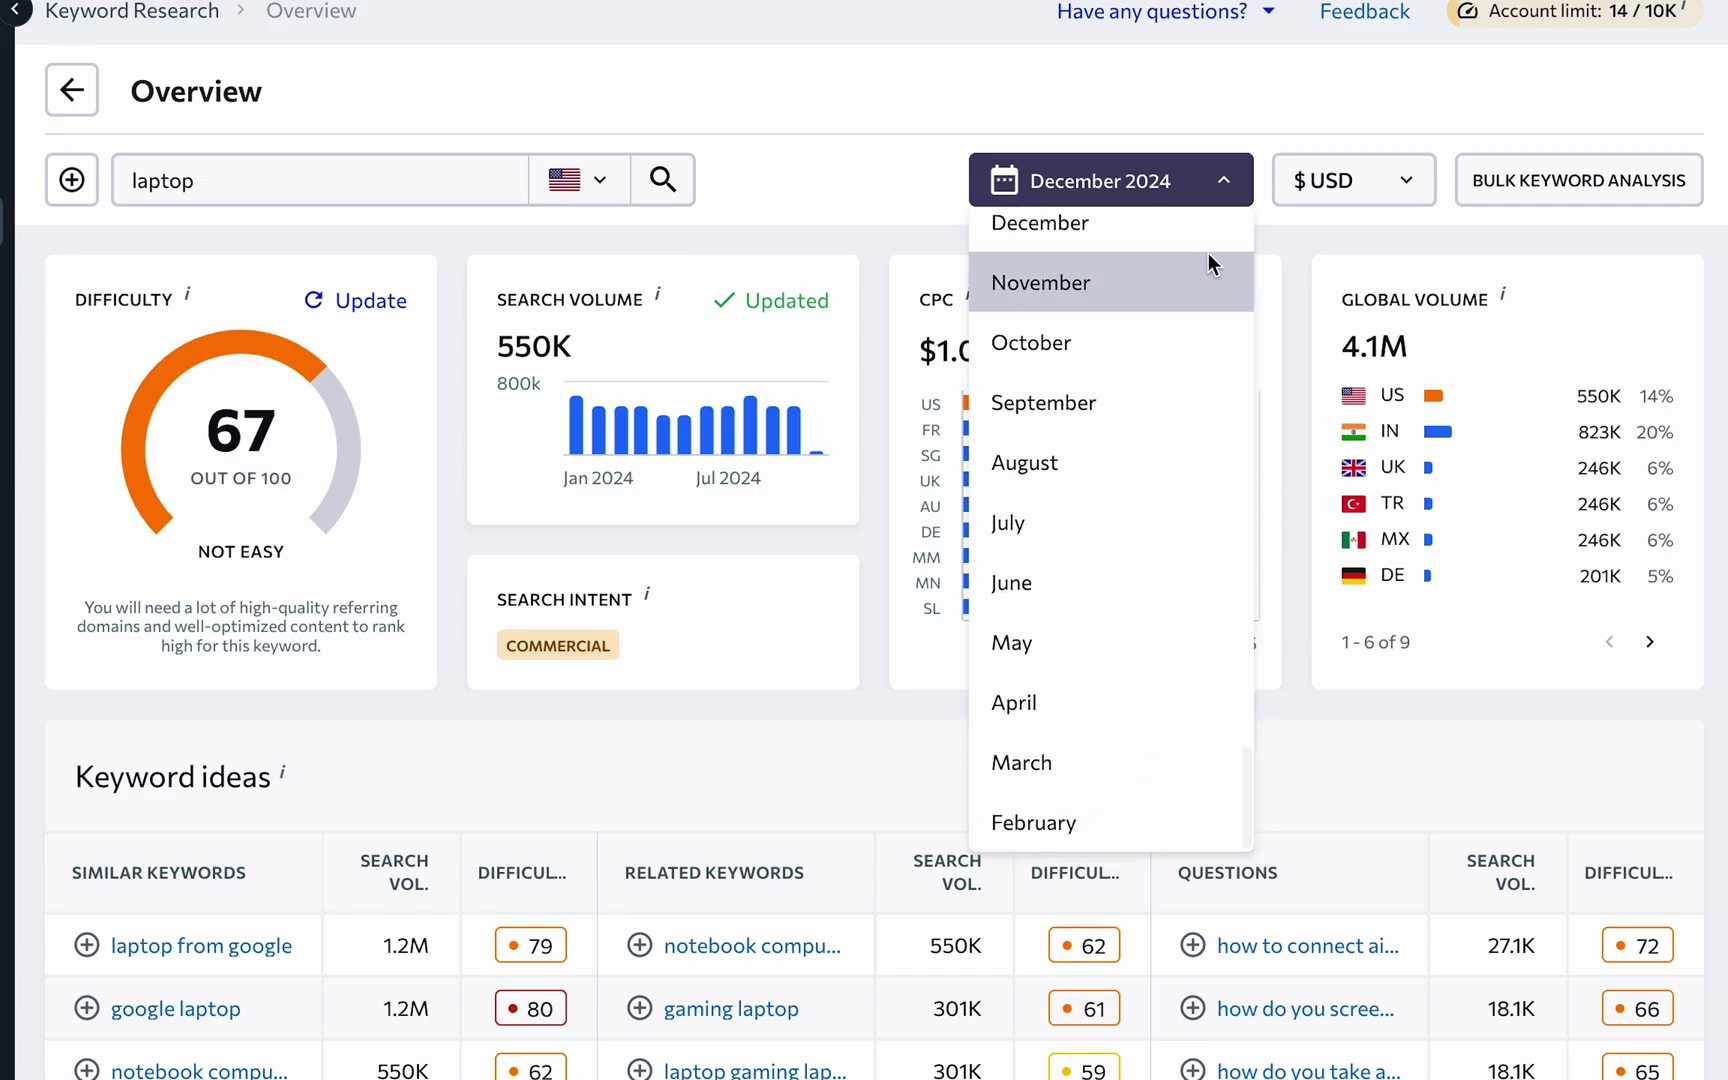
pyautogui.click(1289, 234)
pyautogui.scroll(-1, 1290, 234)
pyautogui.scroll(-5, 1290, 234)
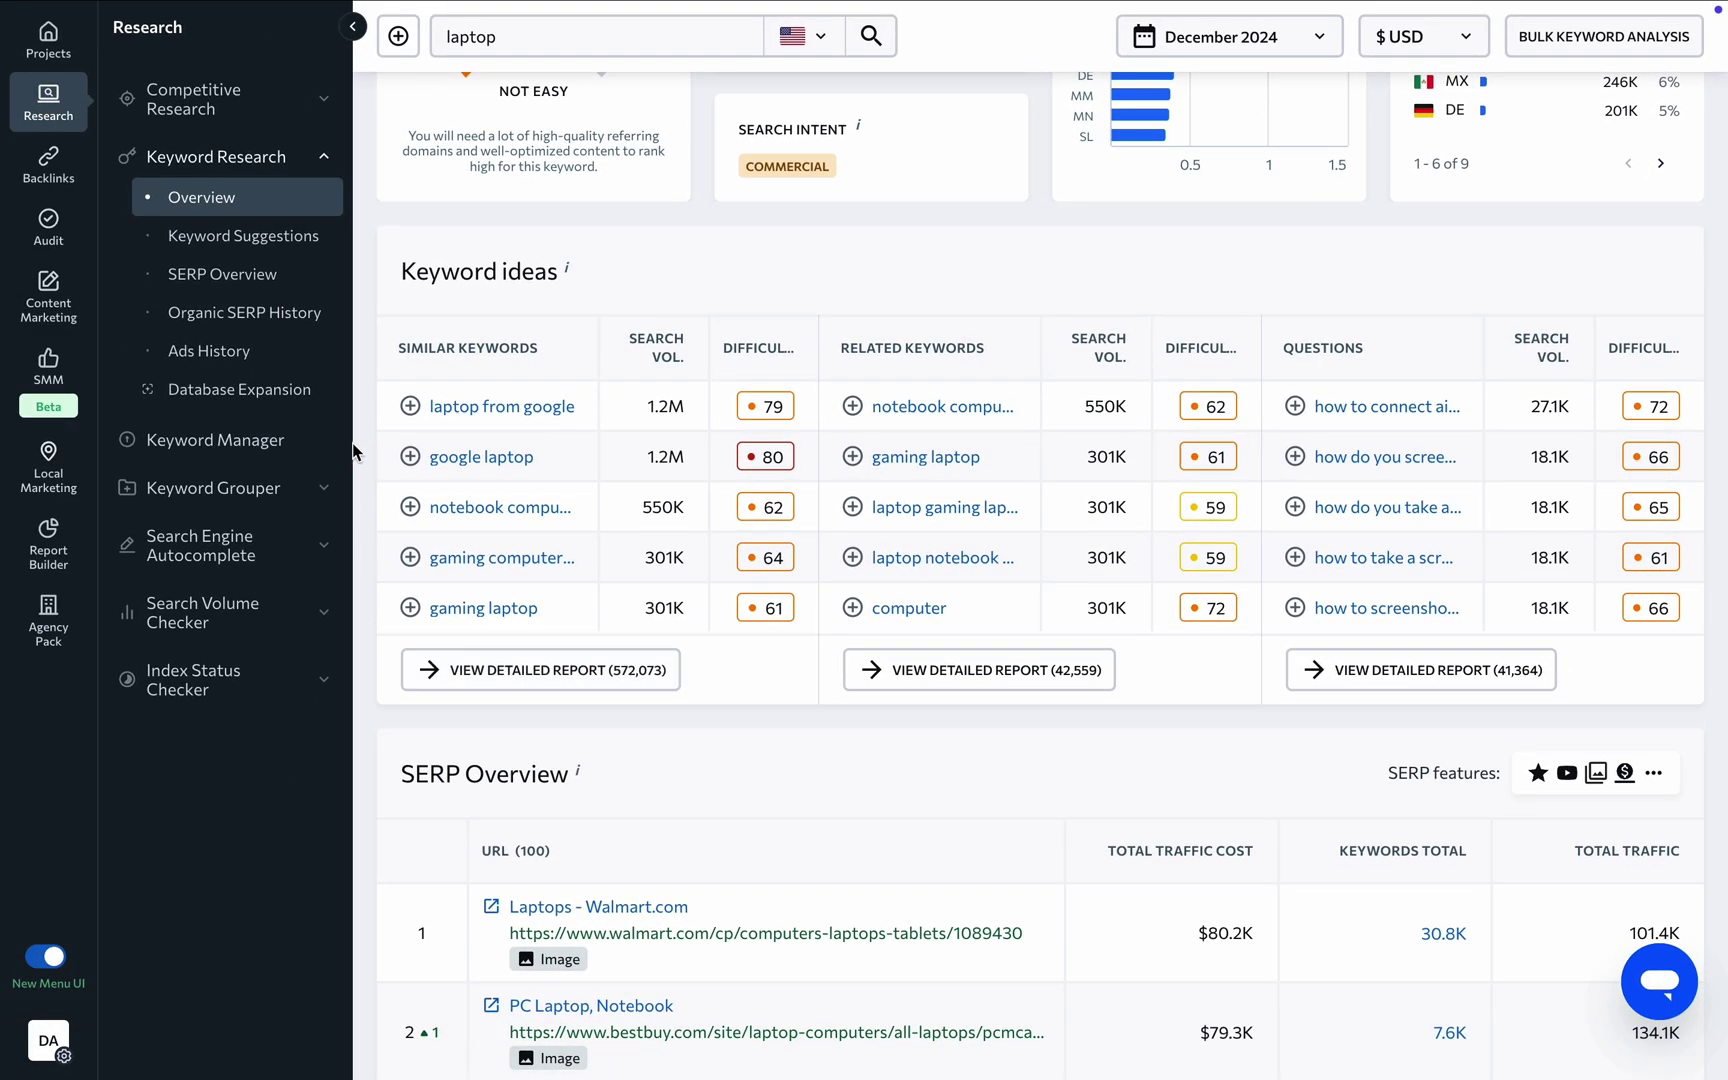
pyautogui.click(285, 236)
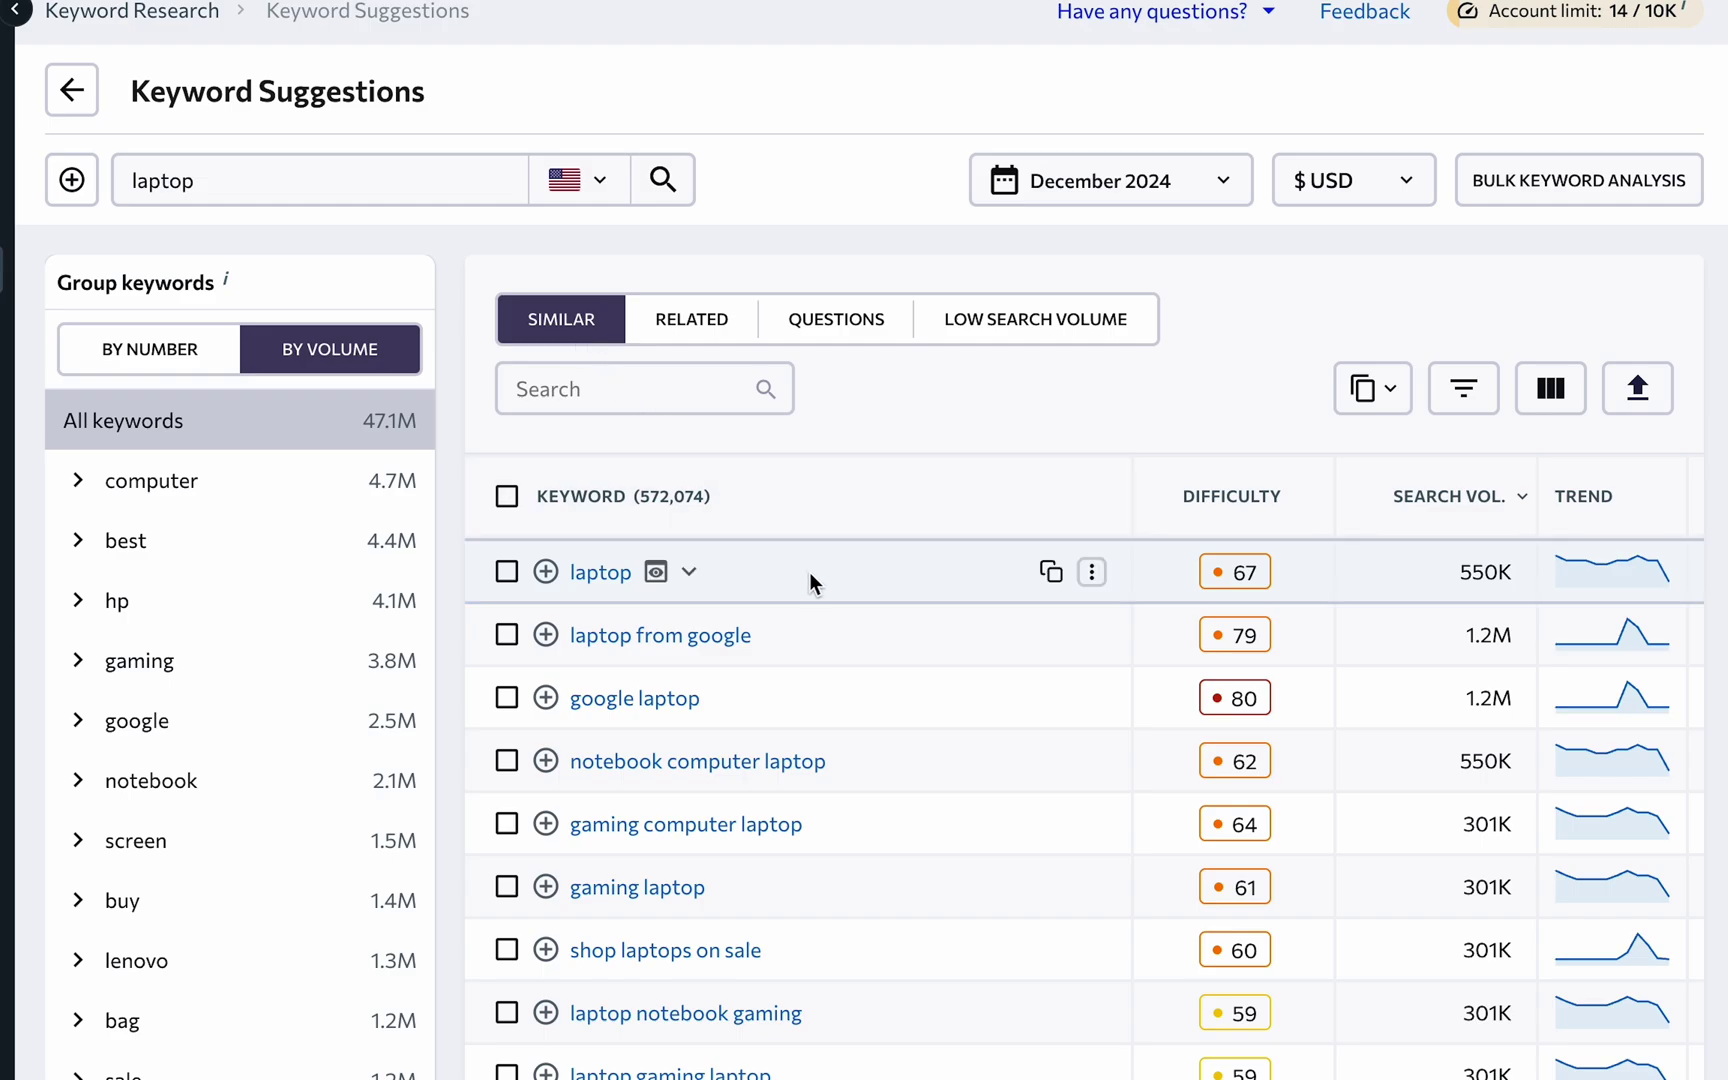
# - Expand the SERP Overview for the laptop row in Keyword Suggestions
pyautogui.hscroll(2, 808, 572)
pyautogui.hscroll(3, 809, 573)
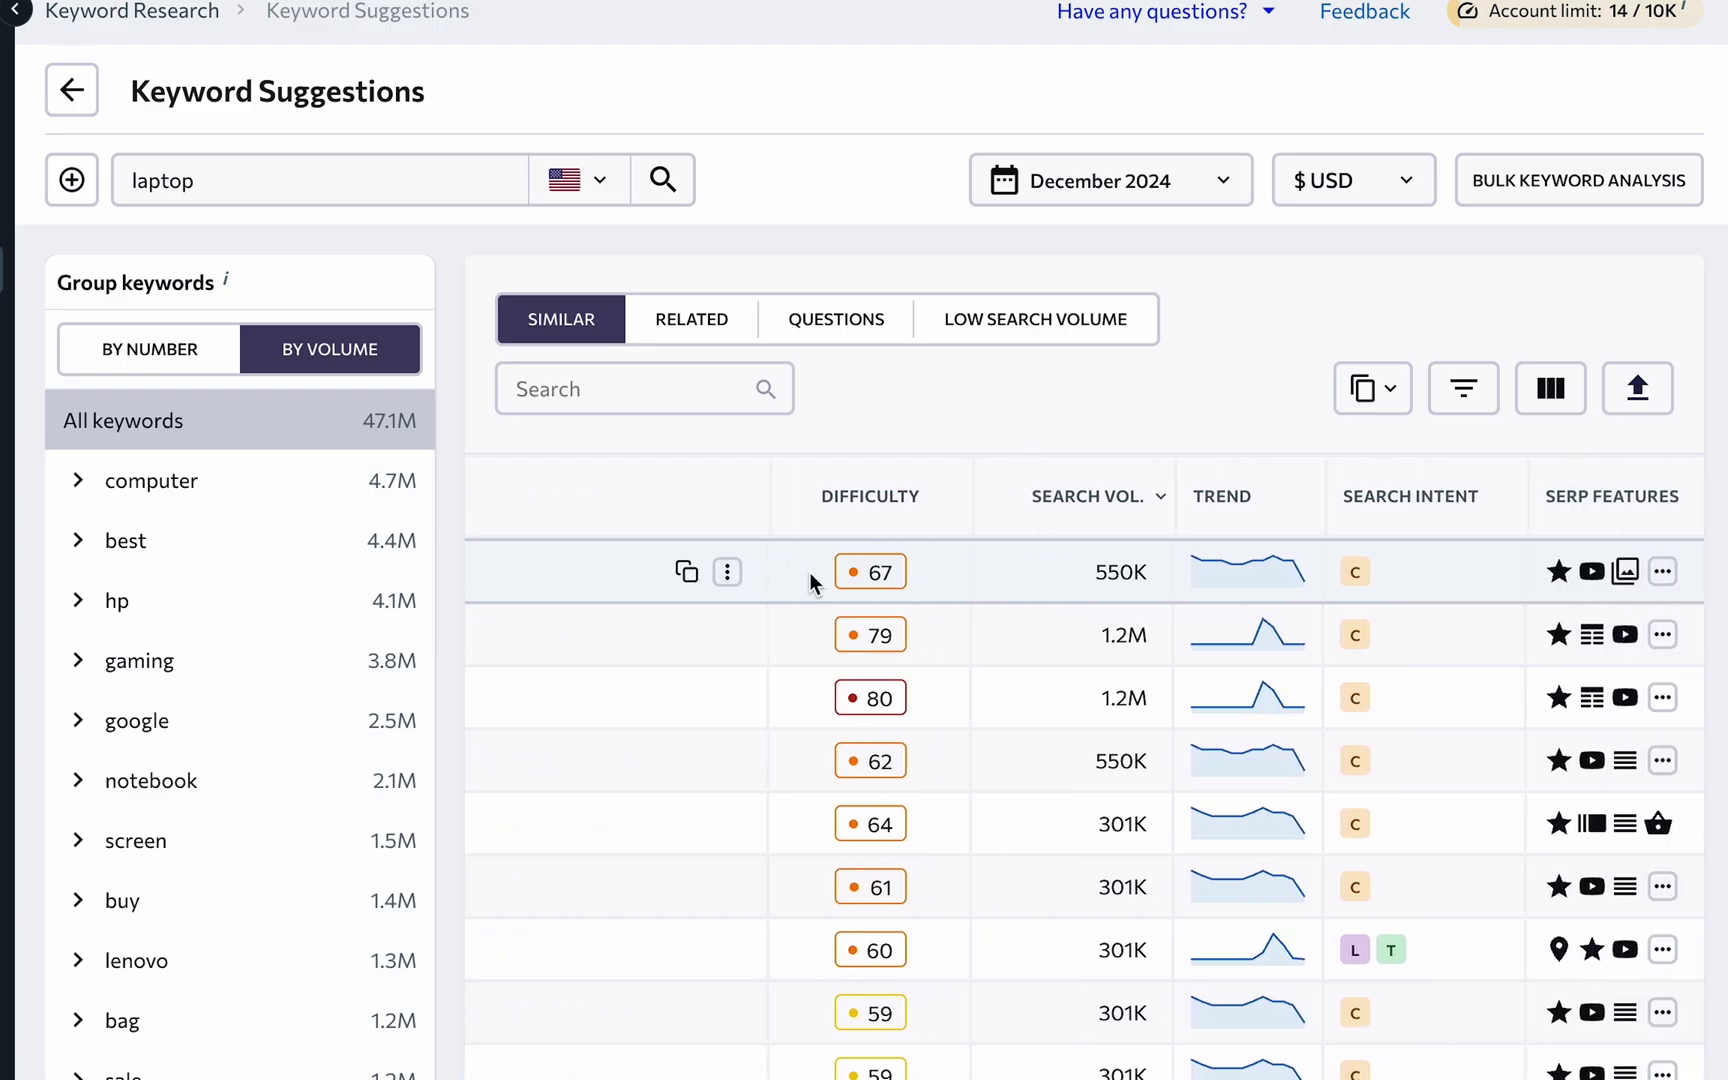
pyautogui.hscroll(5, 1034, 541)
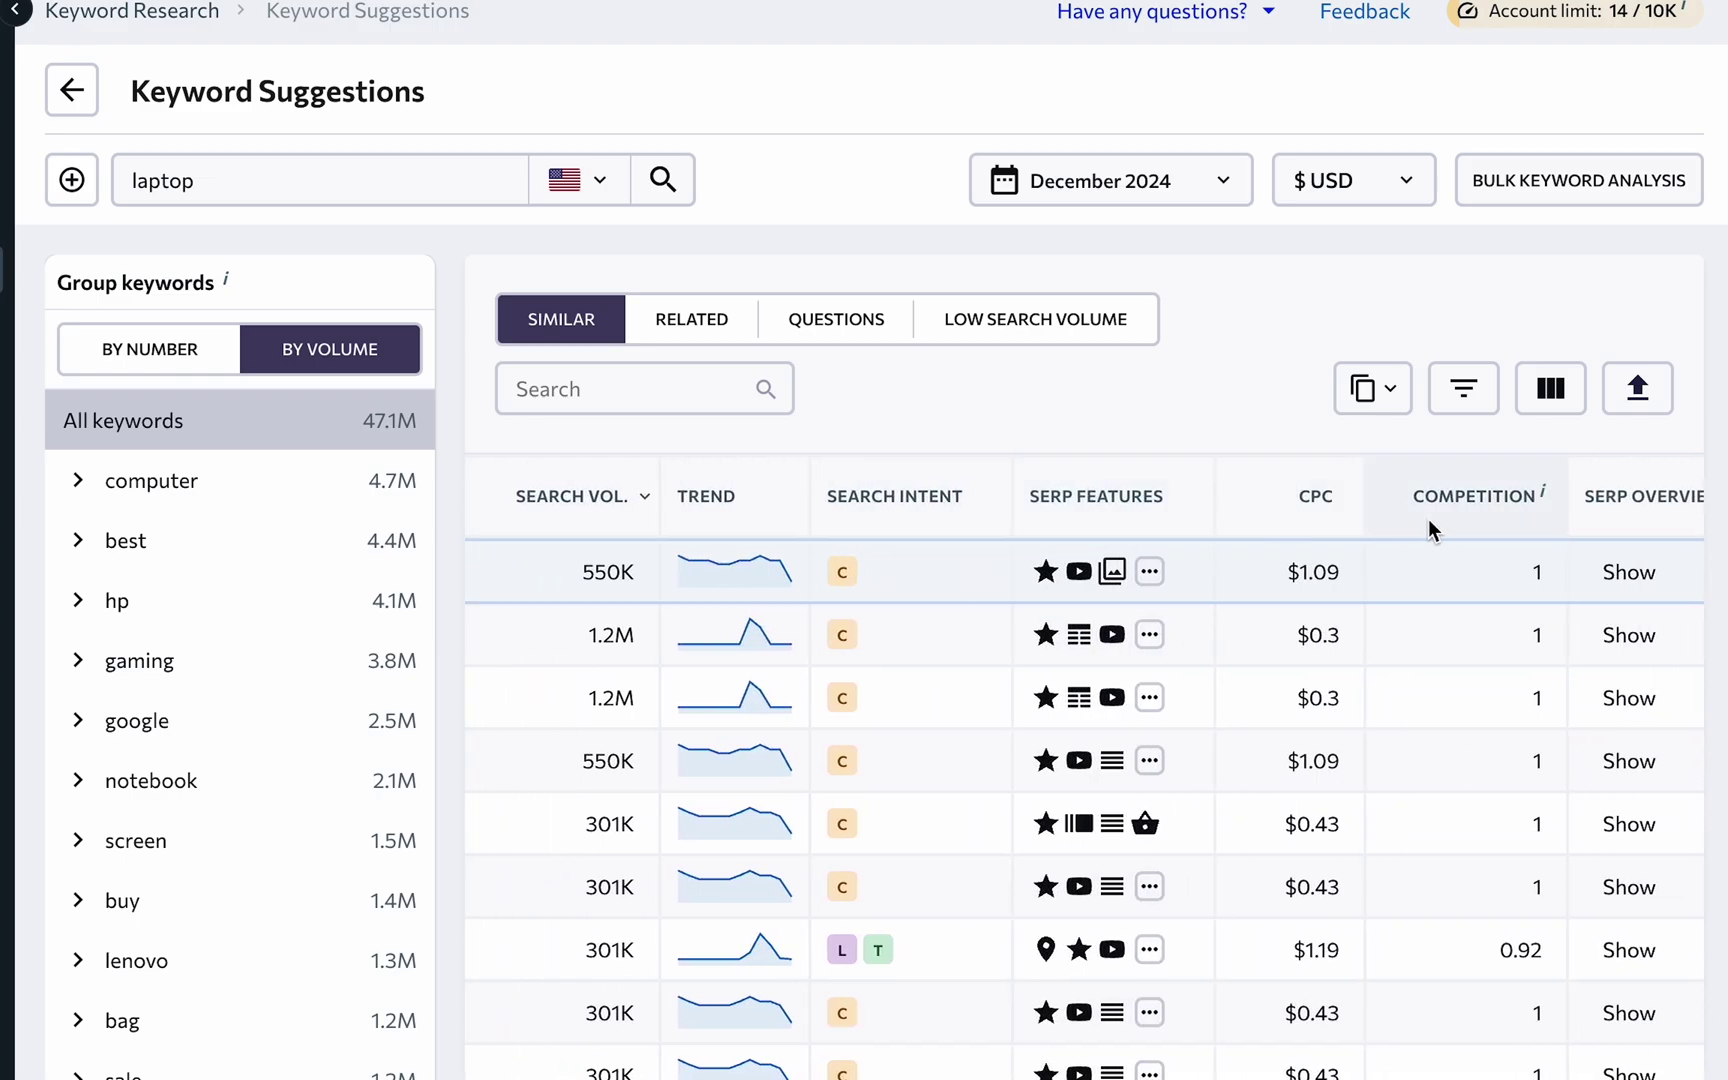
pyautogui.hscroll(1, 1429, 528)
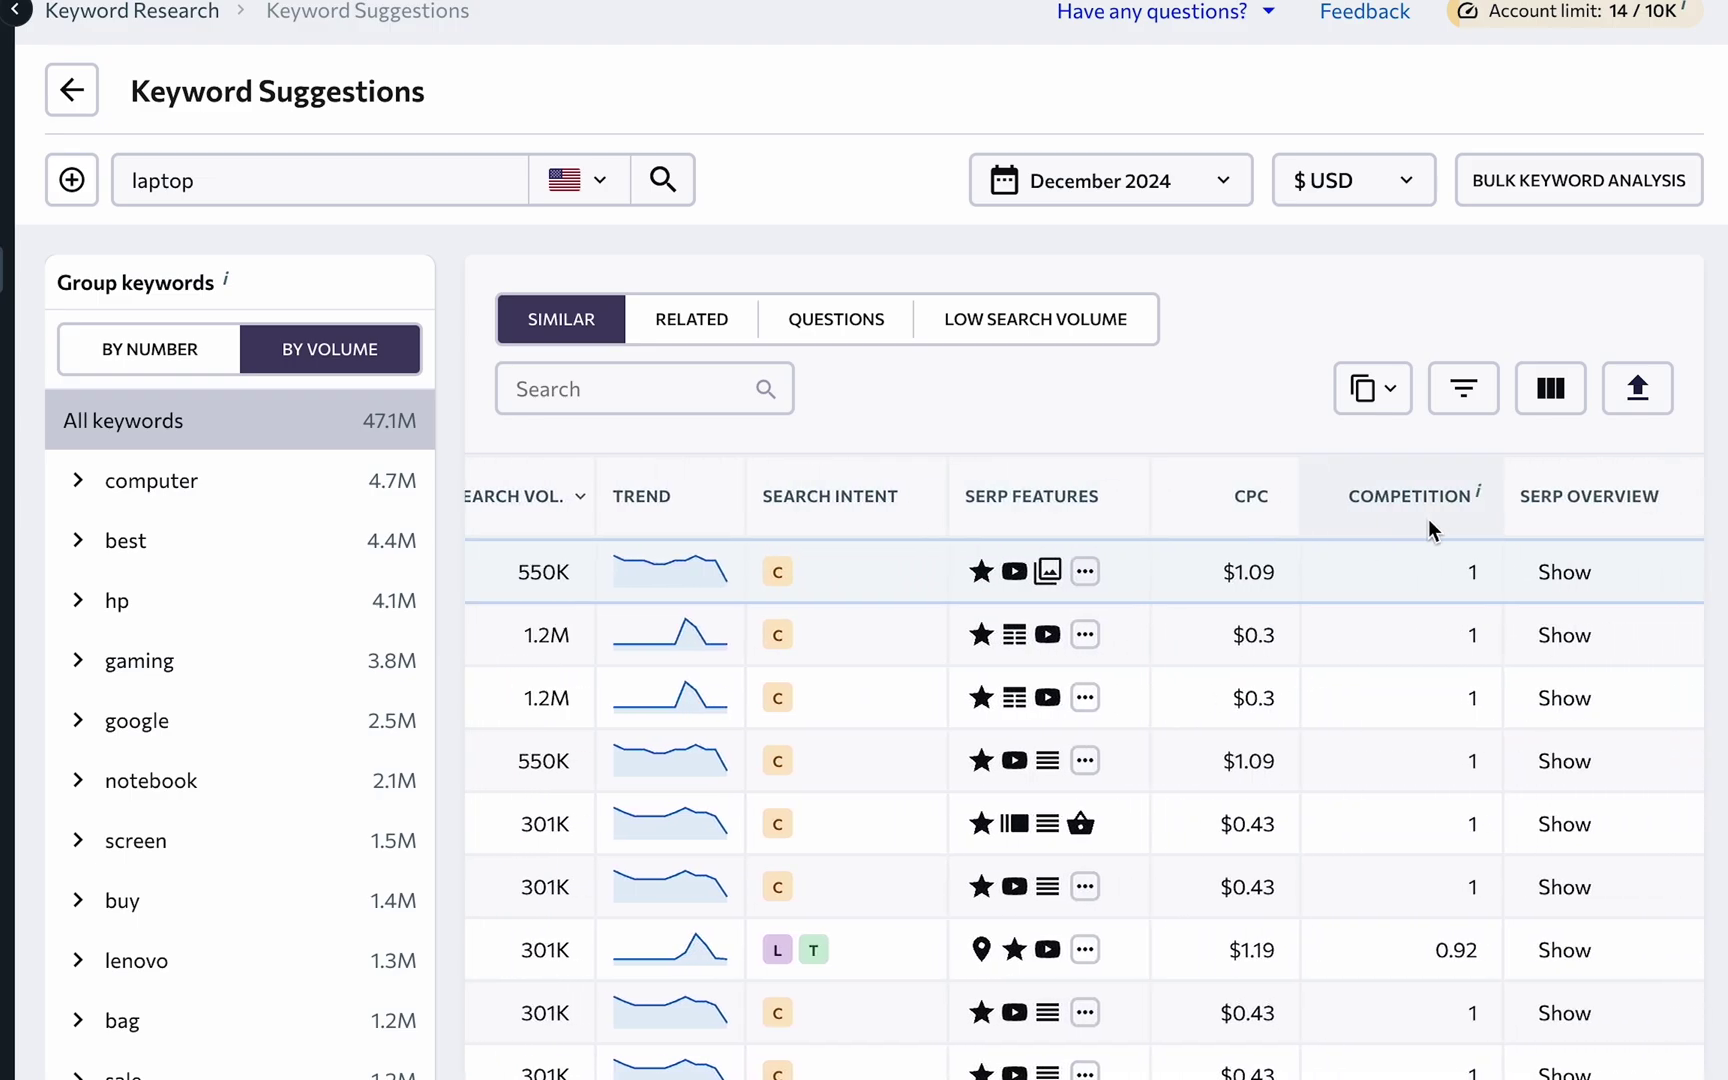
pyautogui.click(1584, 576)
# - Show laptop's monthly search volume chart, which peaks at 673K in Aug 2024
pyautogui.hscroll(-8, 1583, 570)
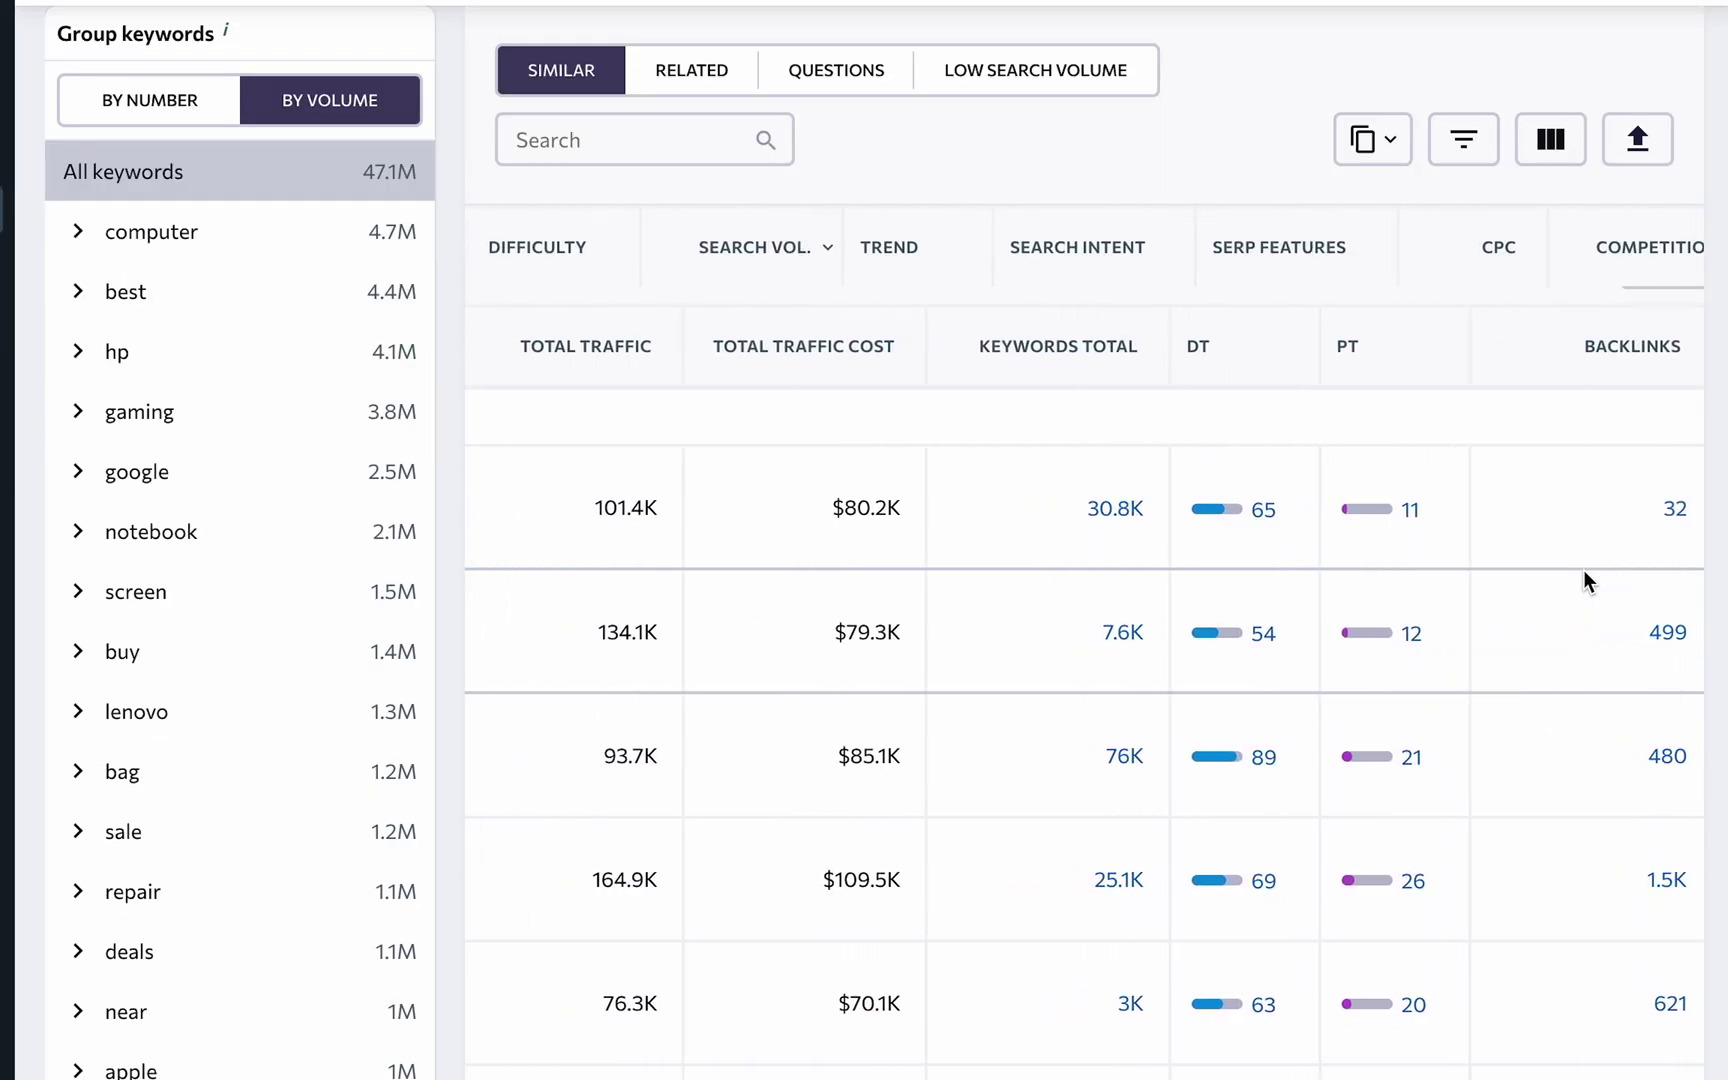
pyautogui.hscroll(-5, 1584, 570)
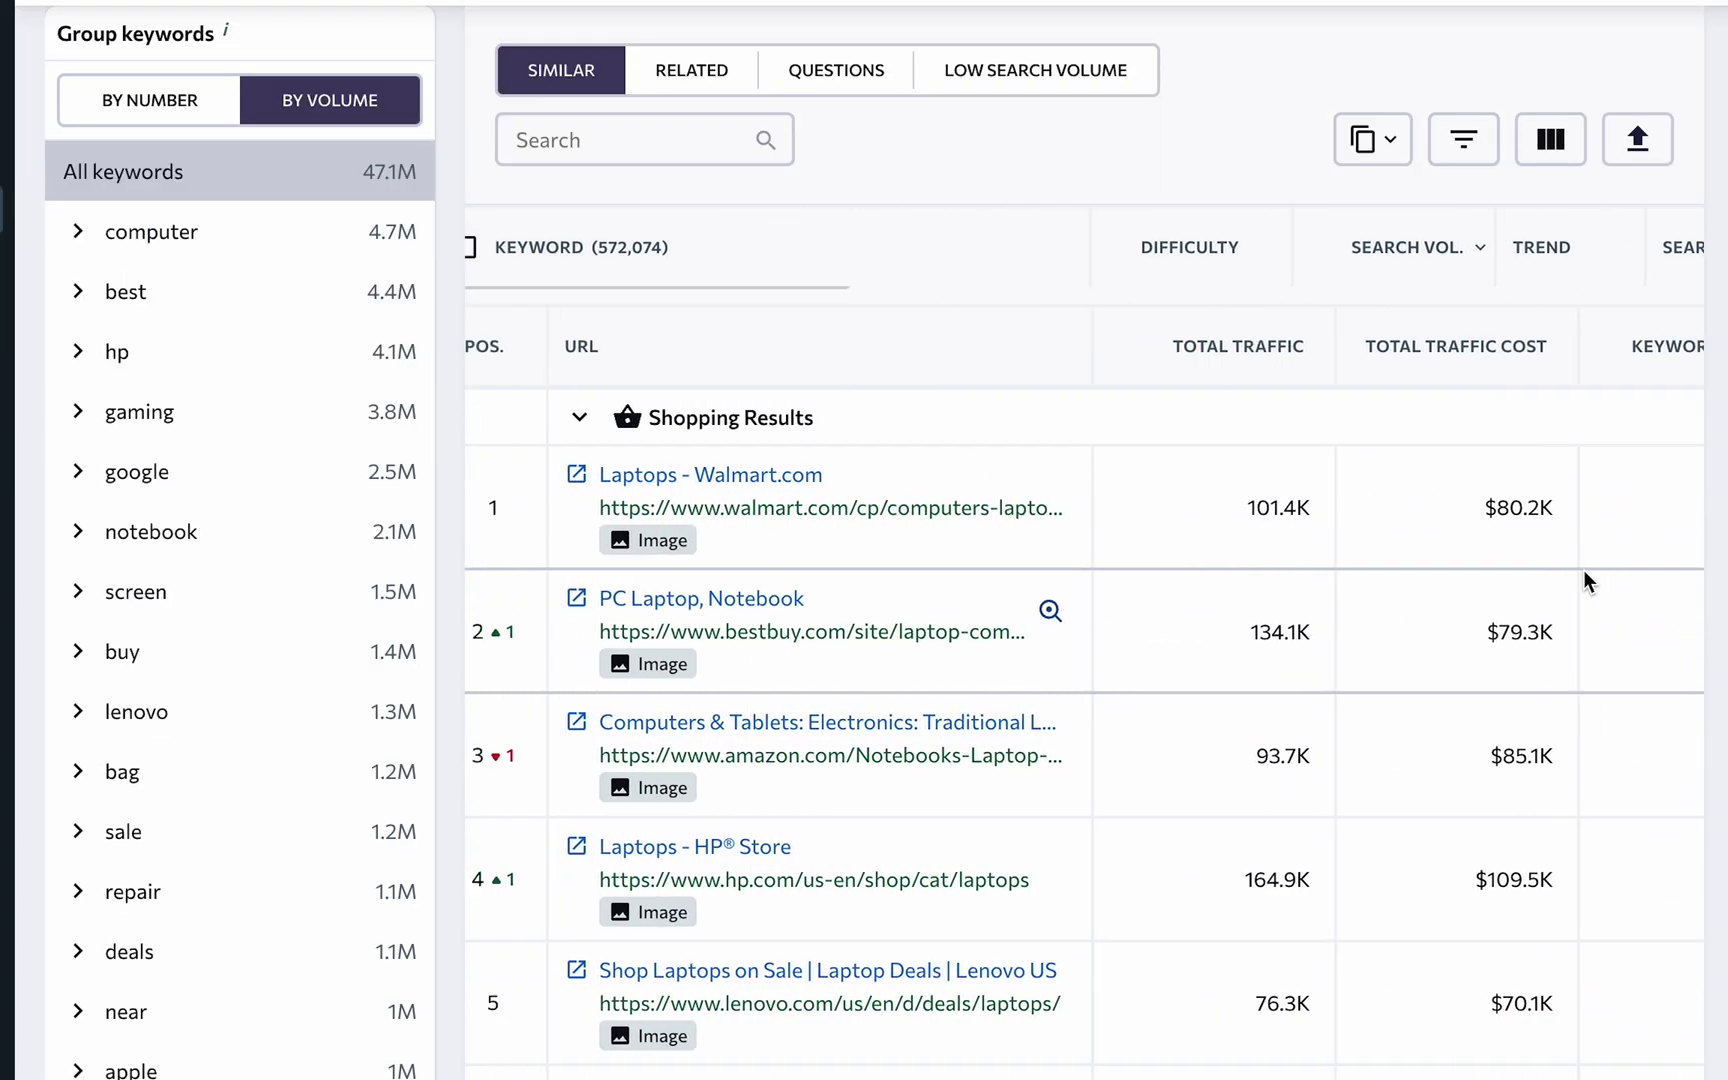
pyautogui.scroll(1, 1583, 570)
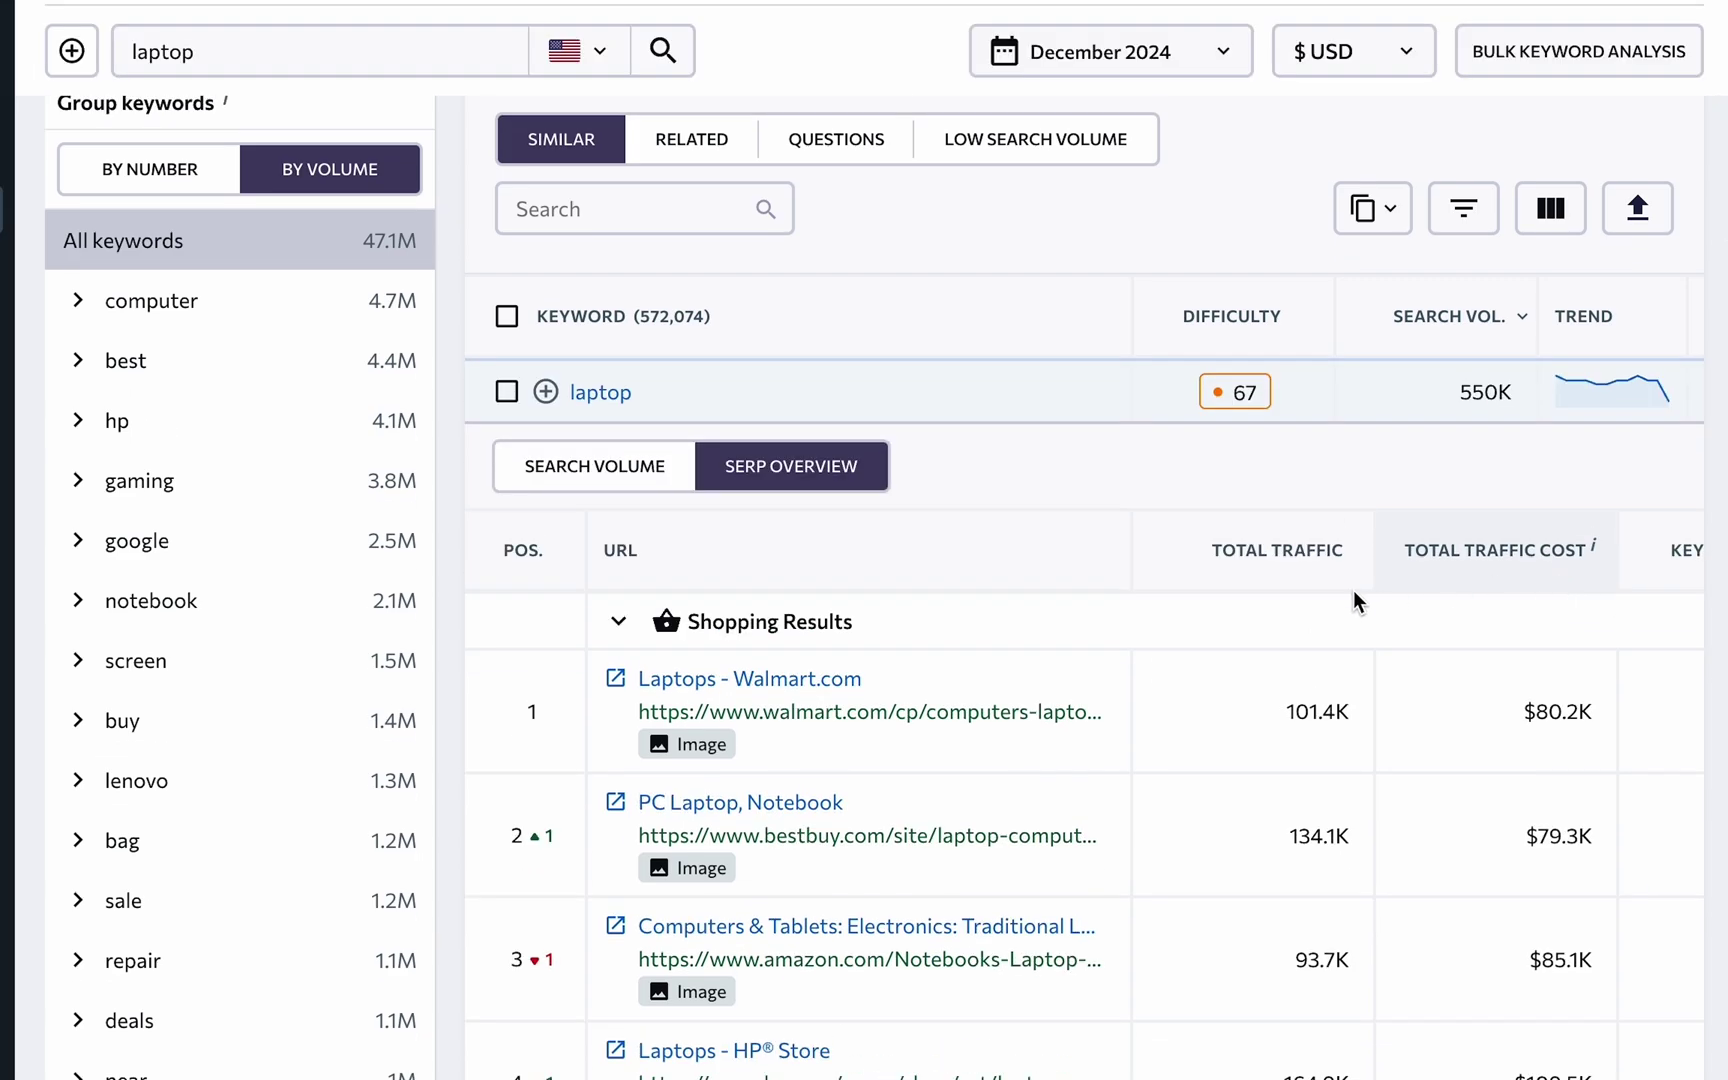
pyautogui.click(615, 487)
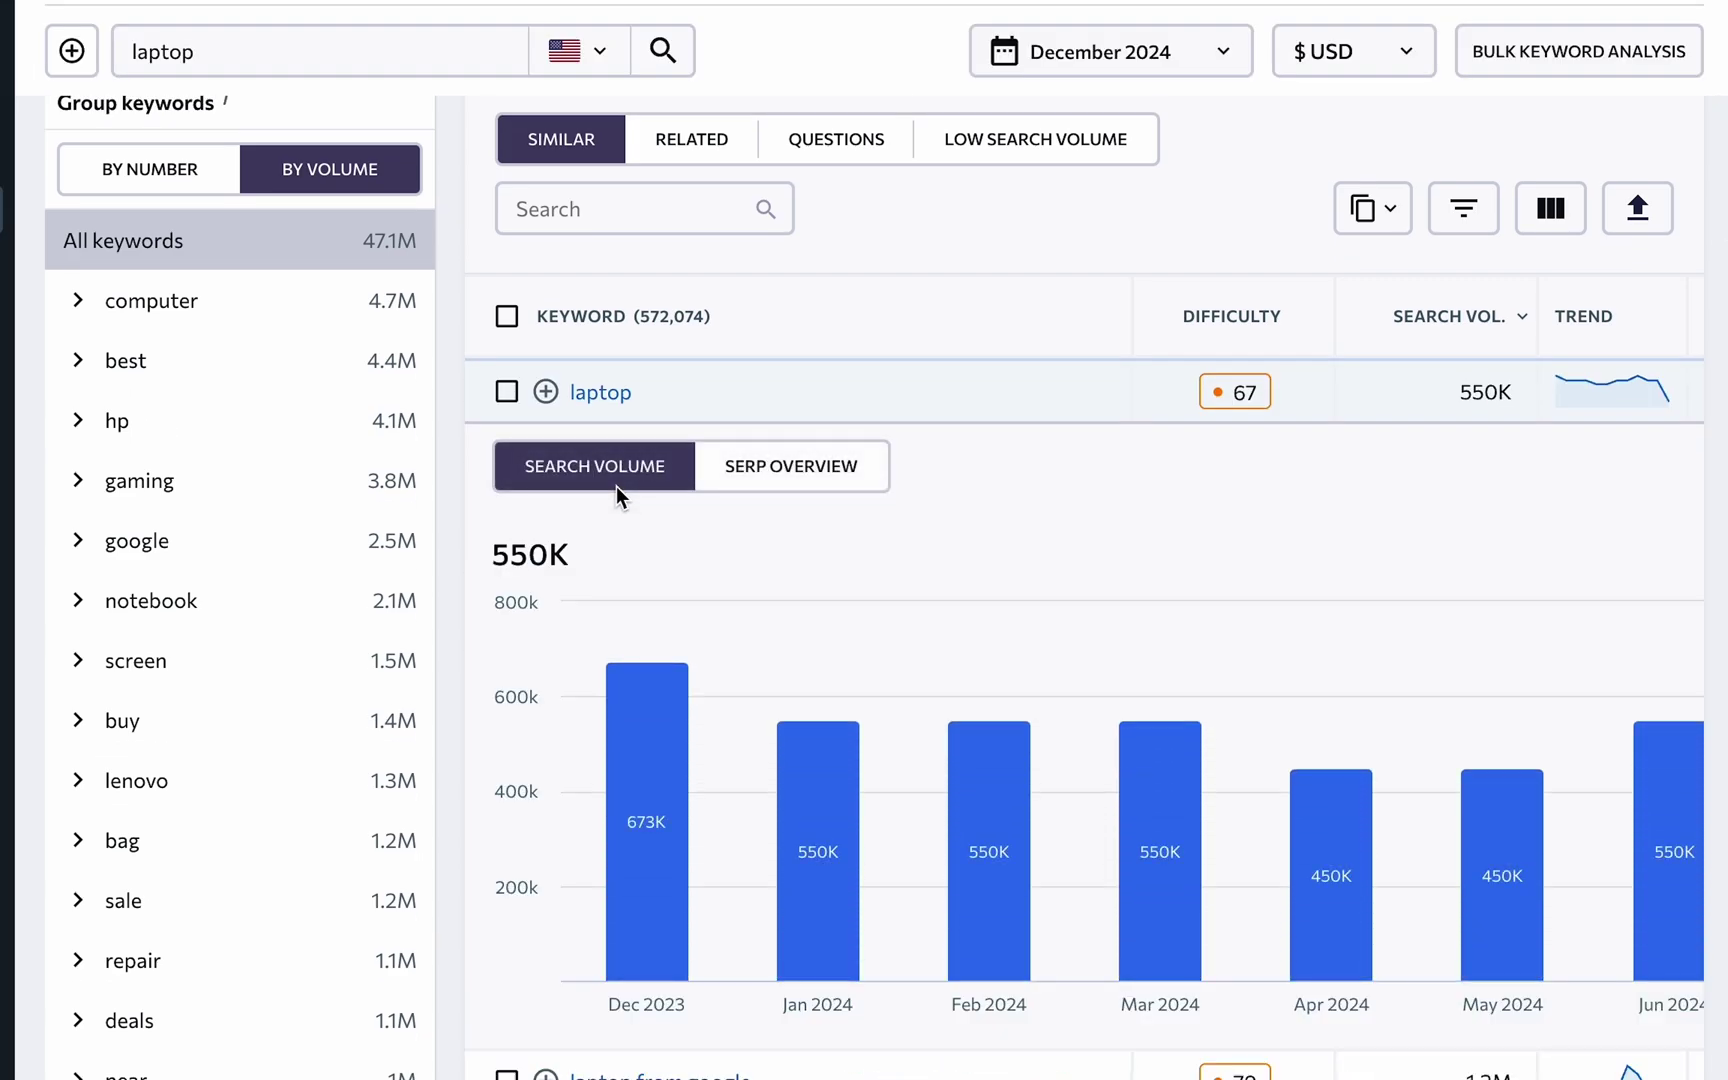
pyautogui.hscroll(4, 622, 575)
pyautogui.hscroll(4, 623, 568)
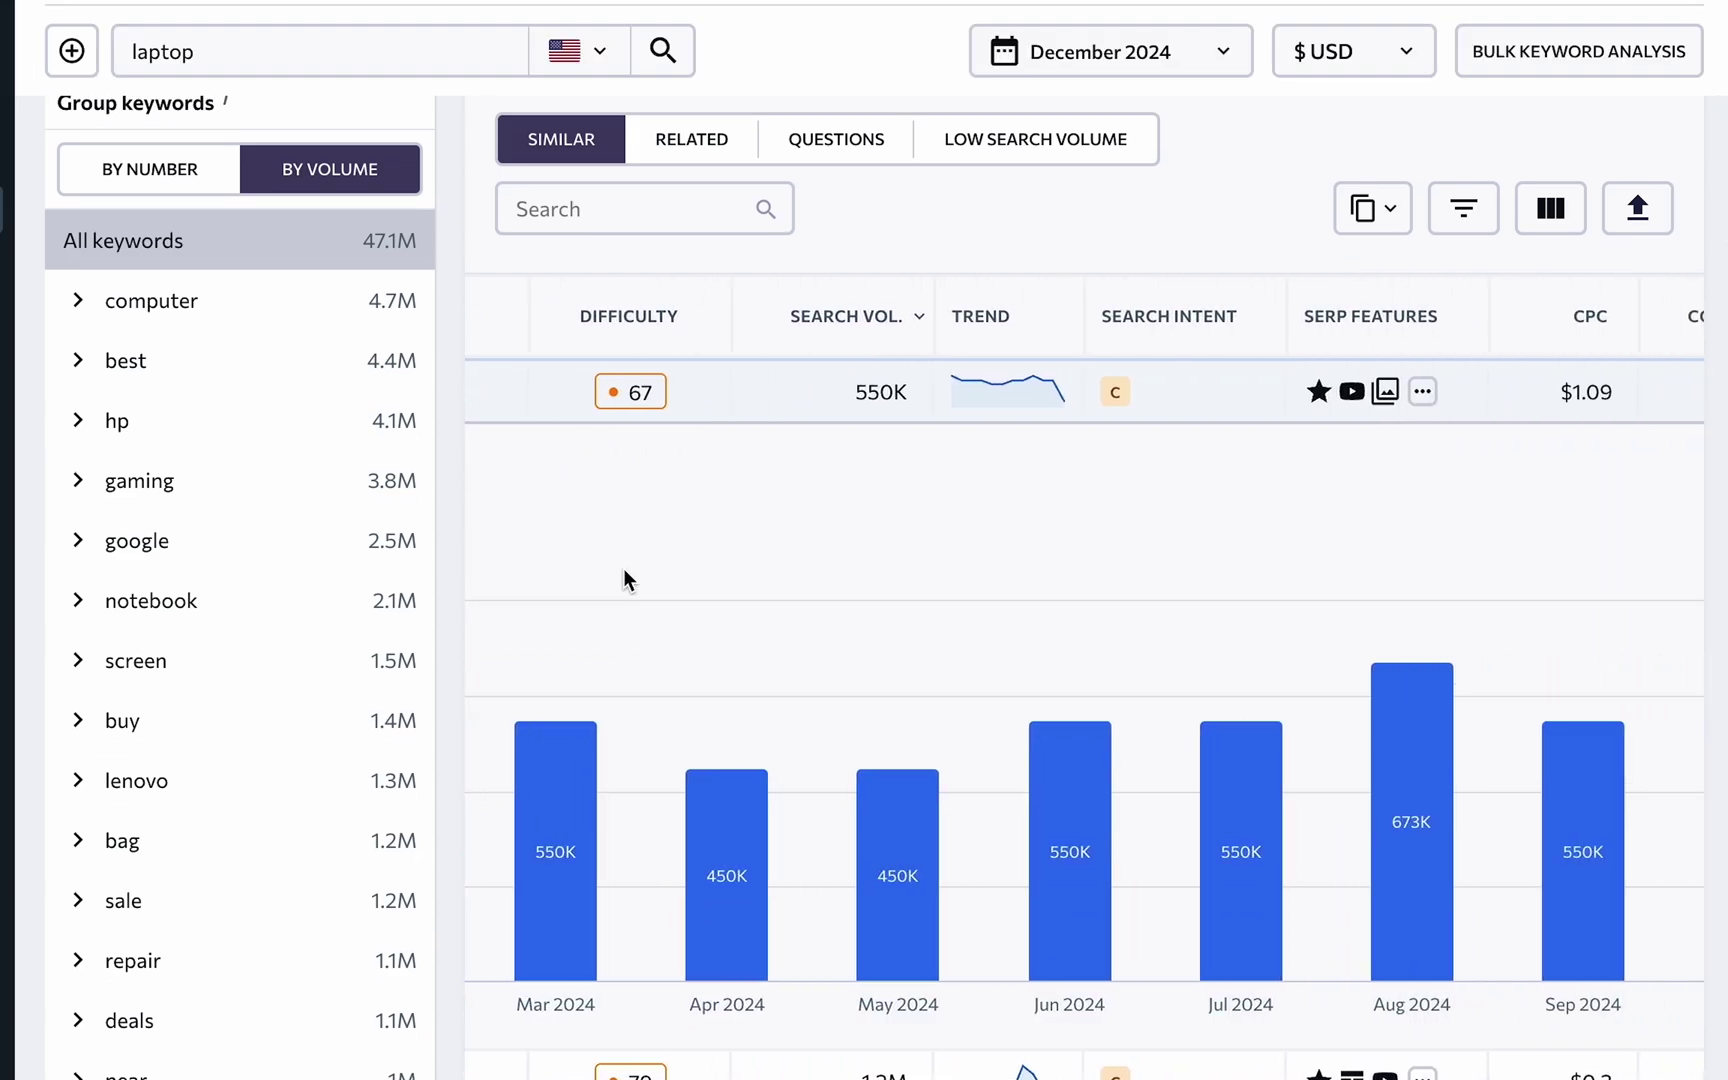
# - Switch the suggestions to related keywords for laptop
pyautogui.click(679, 148)
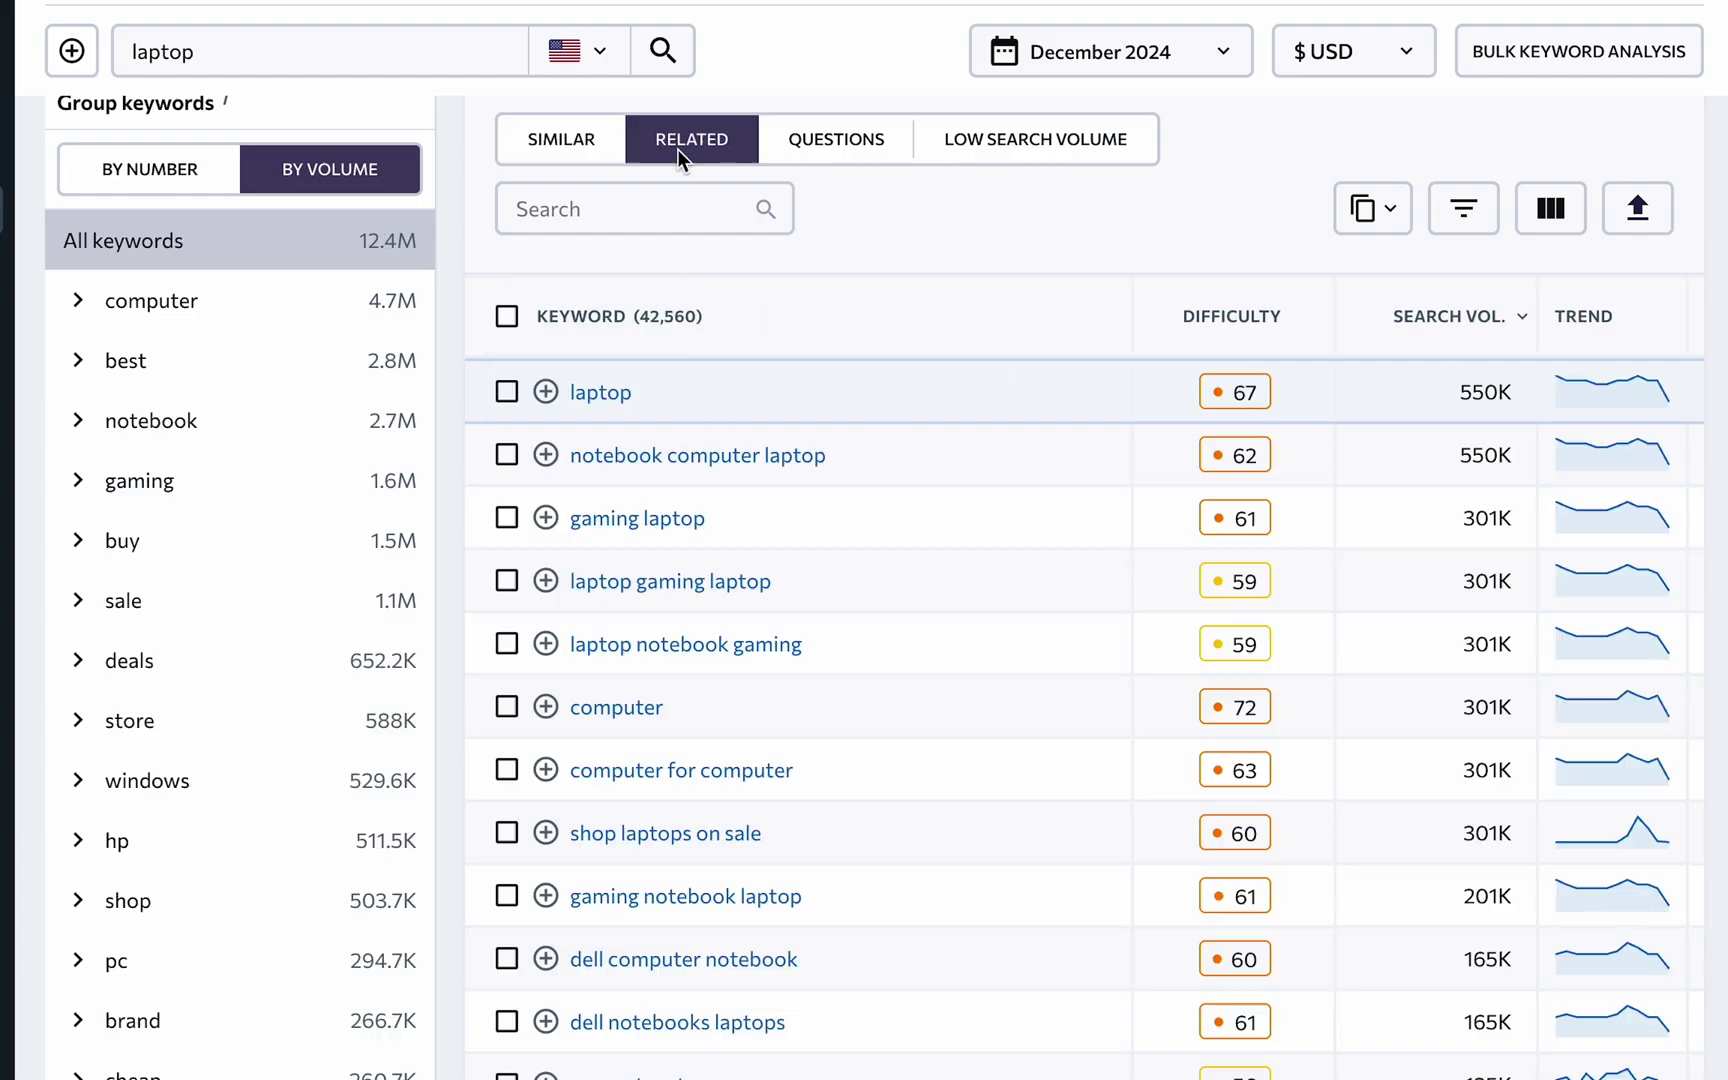
pyautogui.hscroll(6, 830, 404)
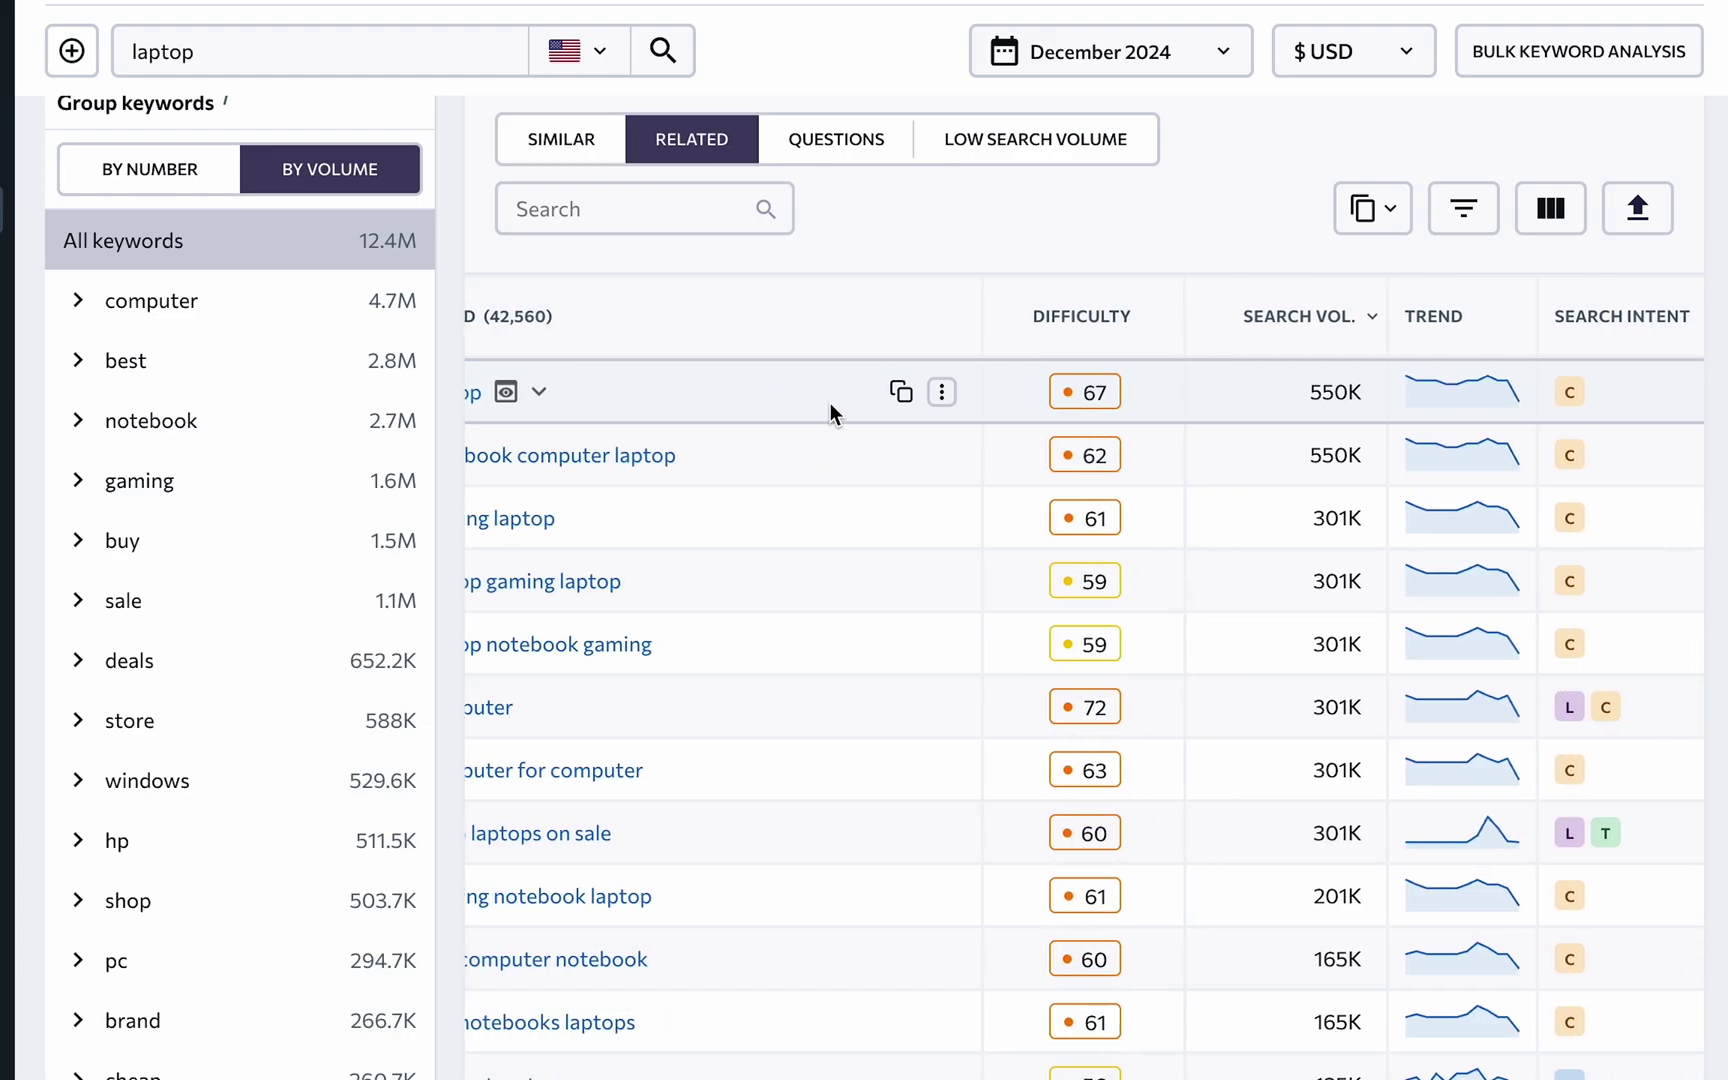
pyautogui.hscroll(4, 830, 404)
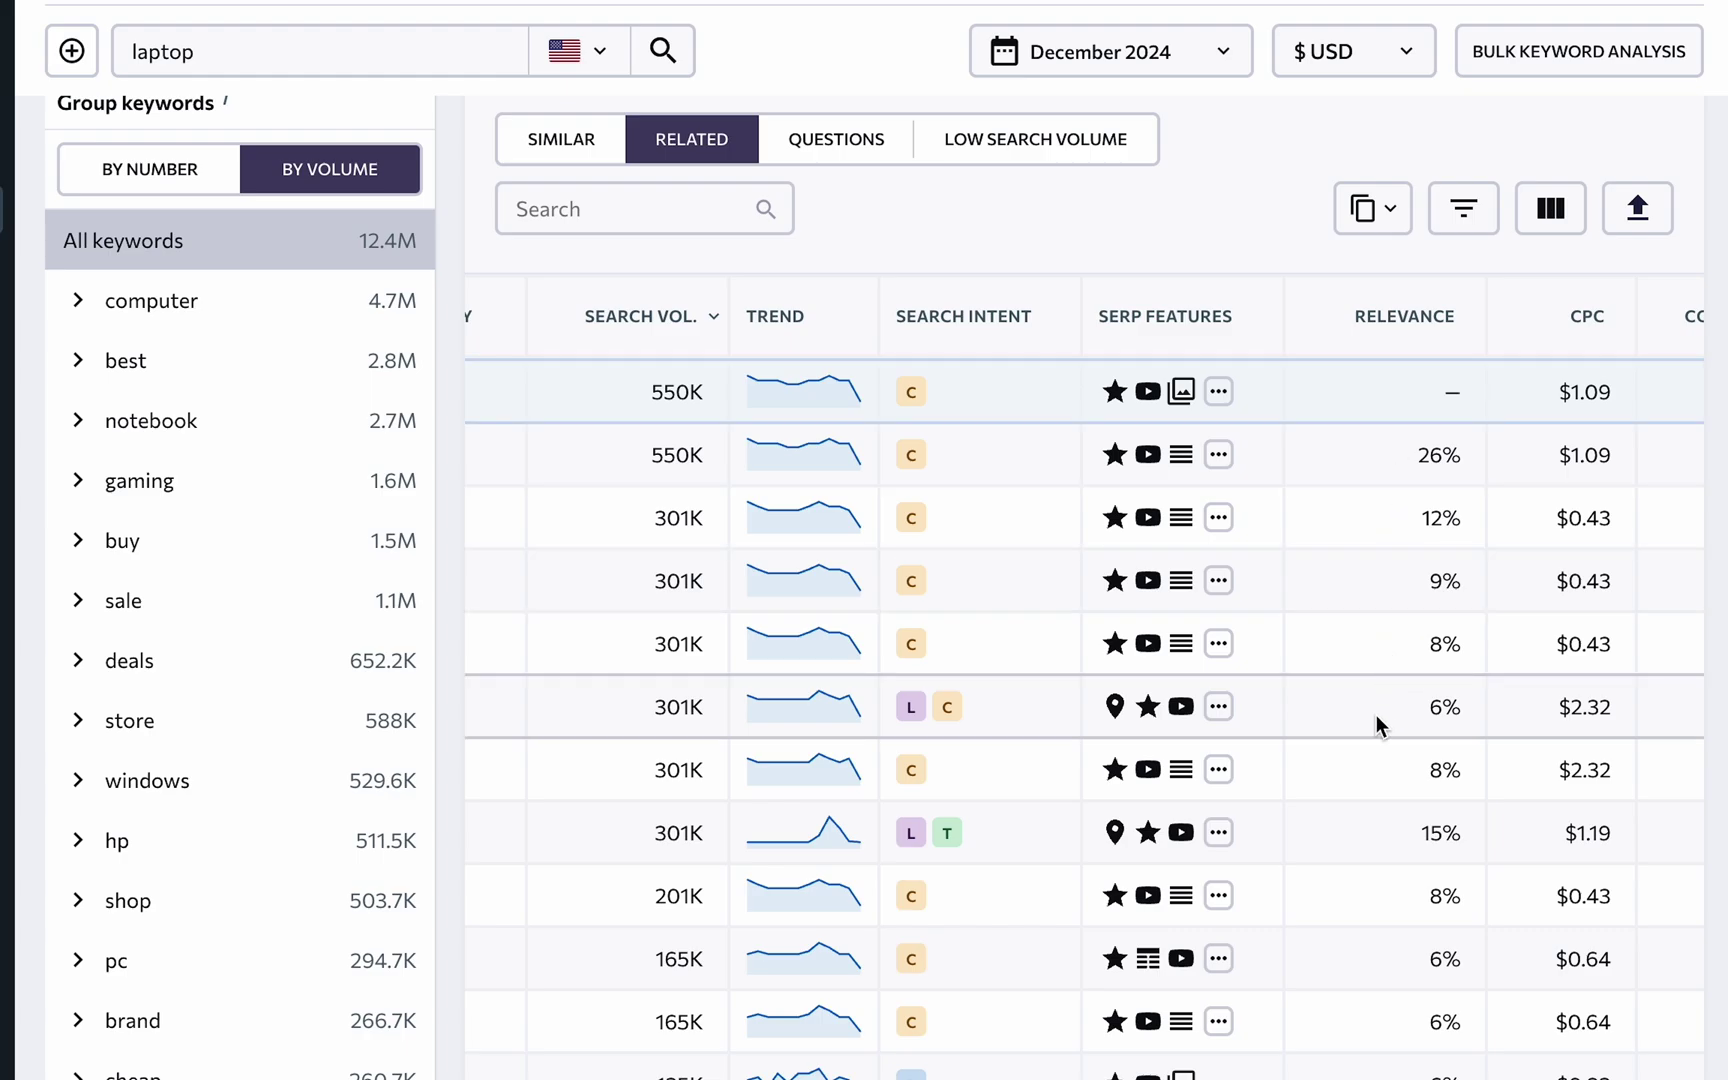
# - Check the question keywords filter, then list the 224,211 low search volume keywords
pyautogui.click(1464, 226)
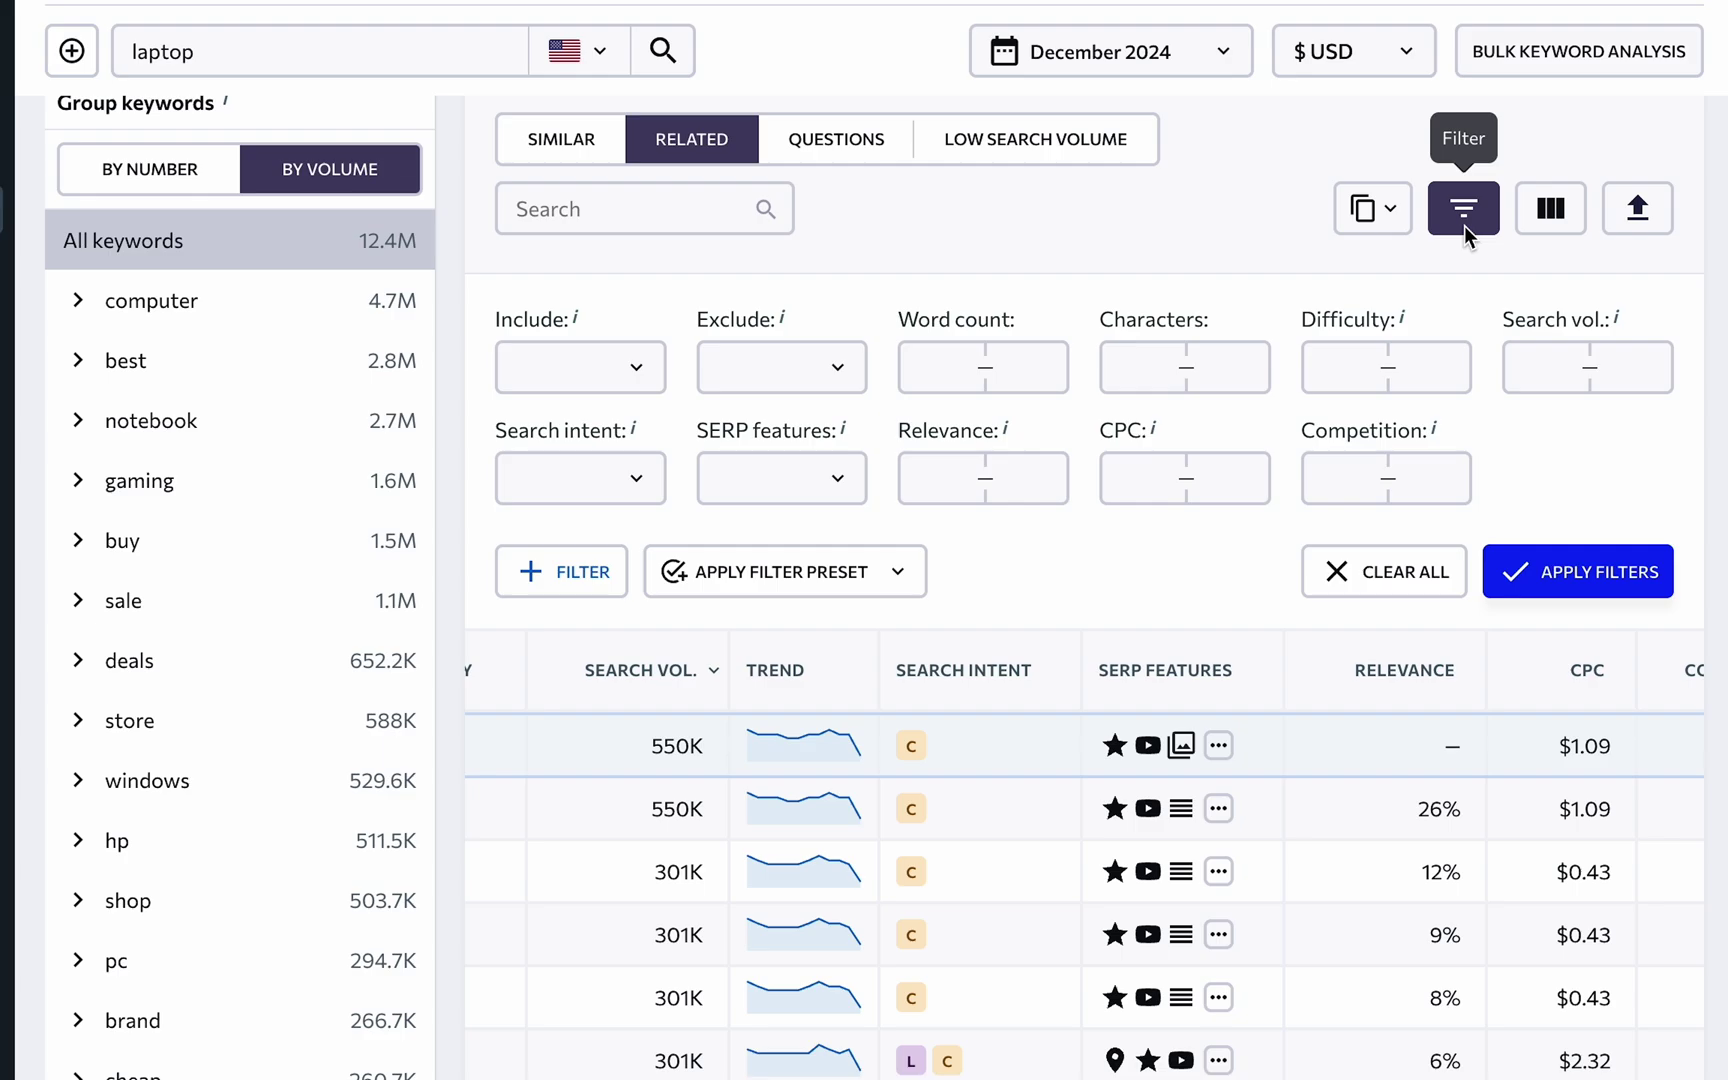
pyautogui.click(1463, 225)
pyautogui.click(832, 146)
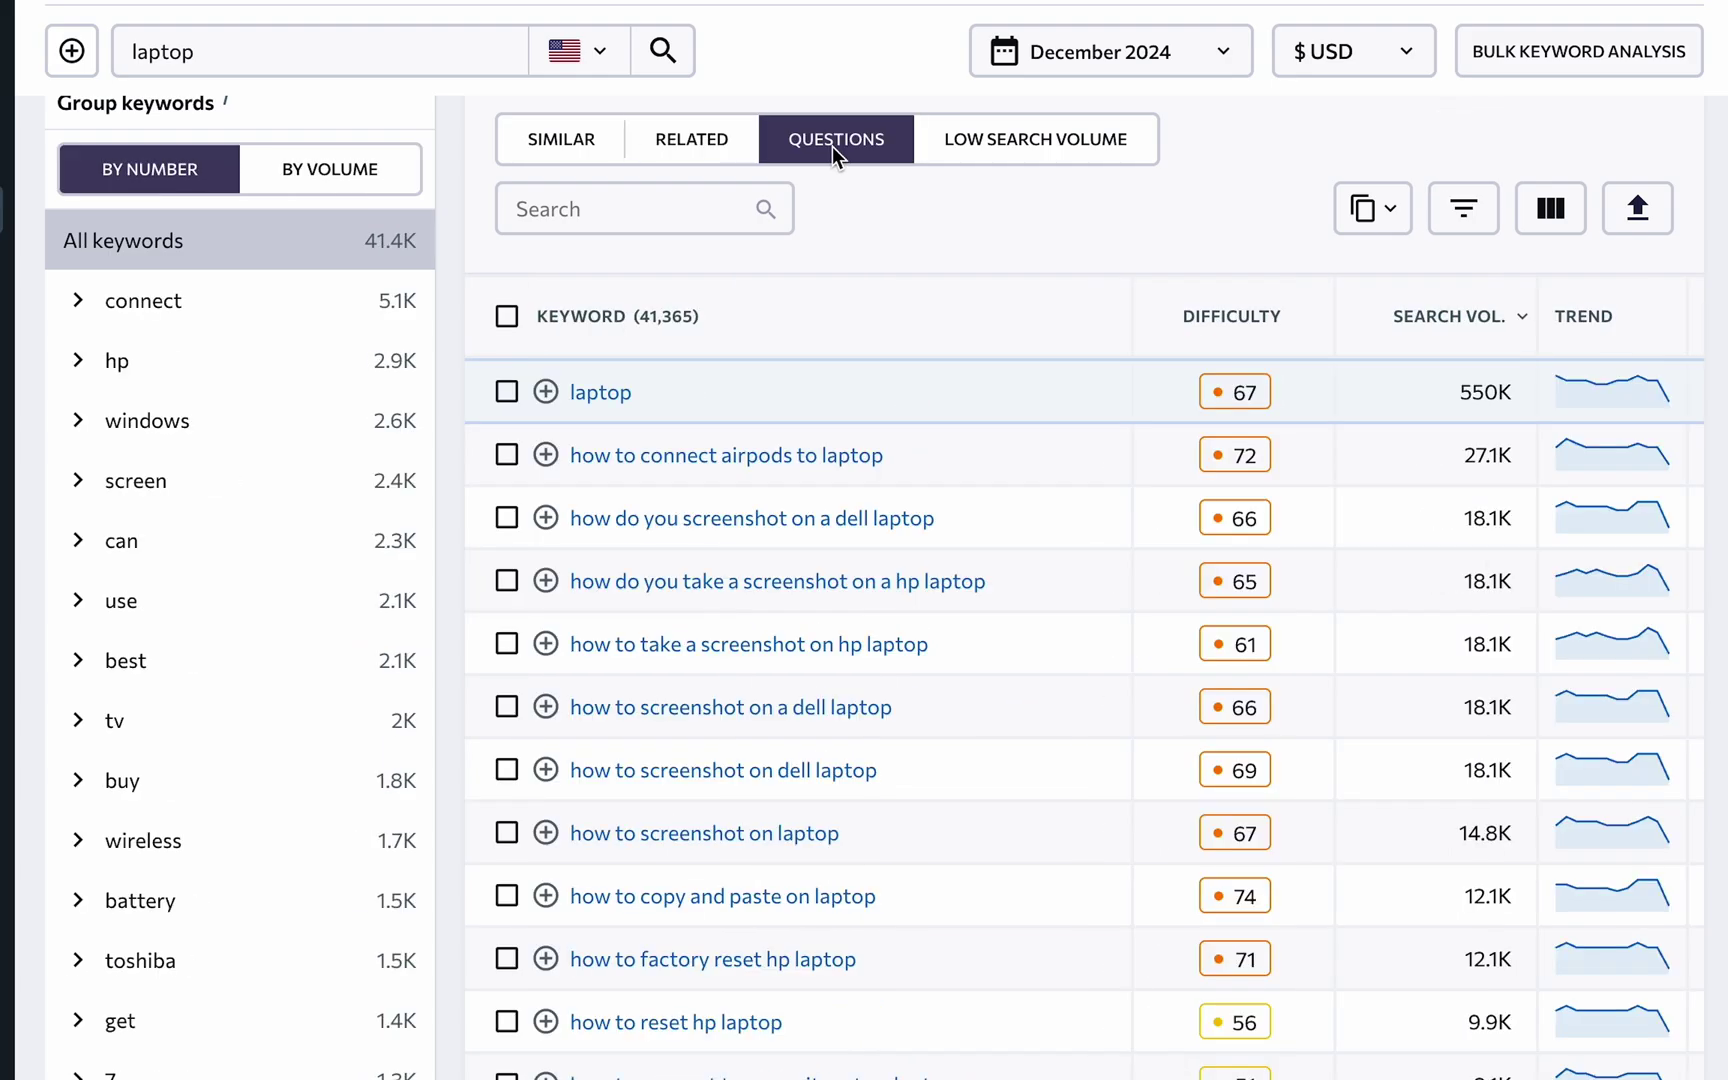
pyautogui.click(979, 161)
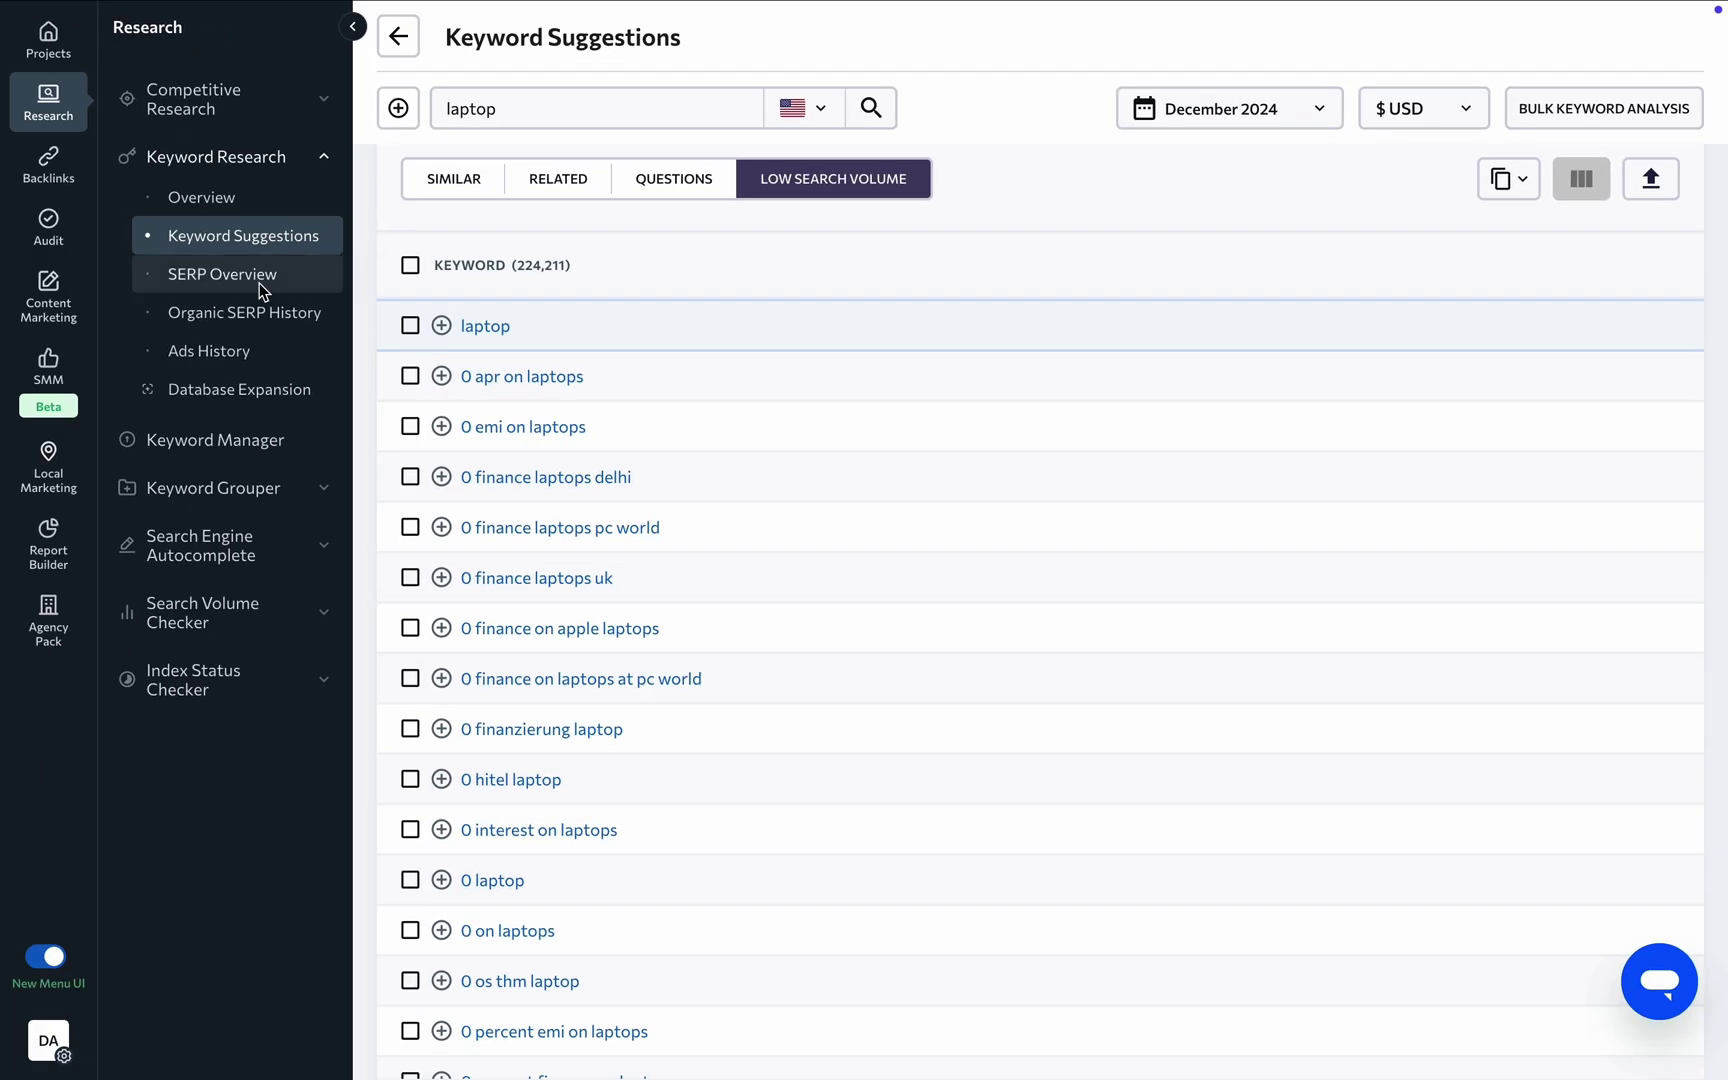
# - Review laptop's SERP Overview ranking URLs table, including its DT and PT columns
pyautogui.click(257, 280)
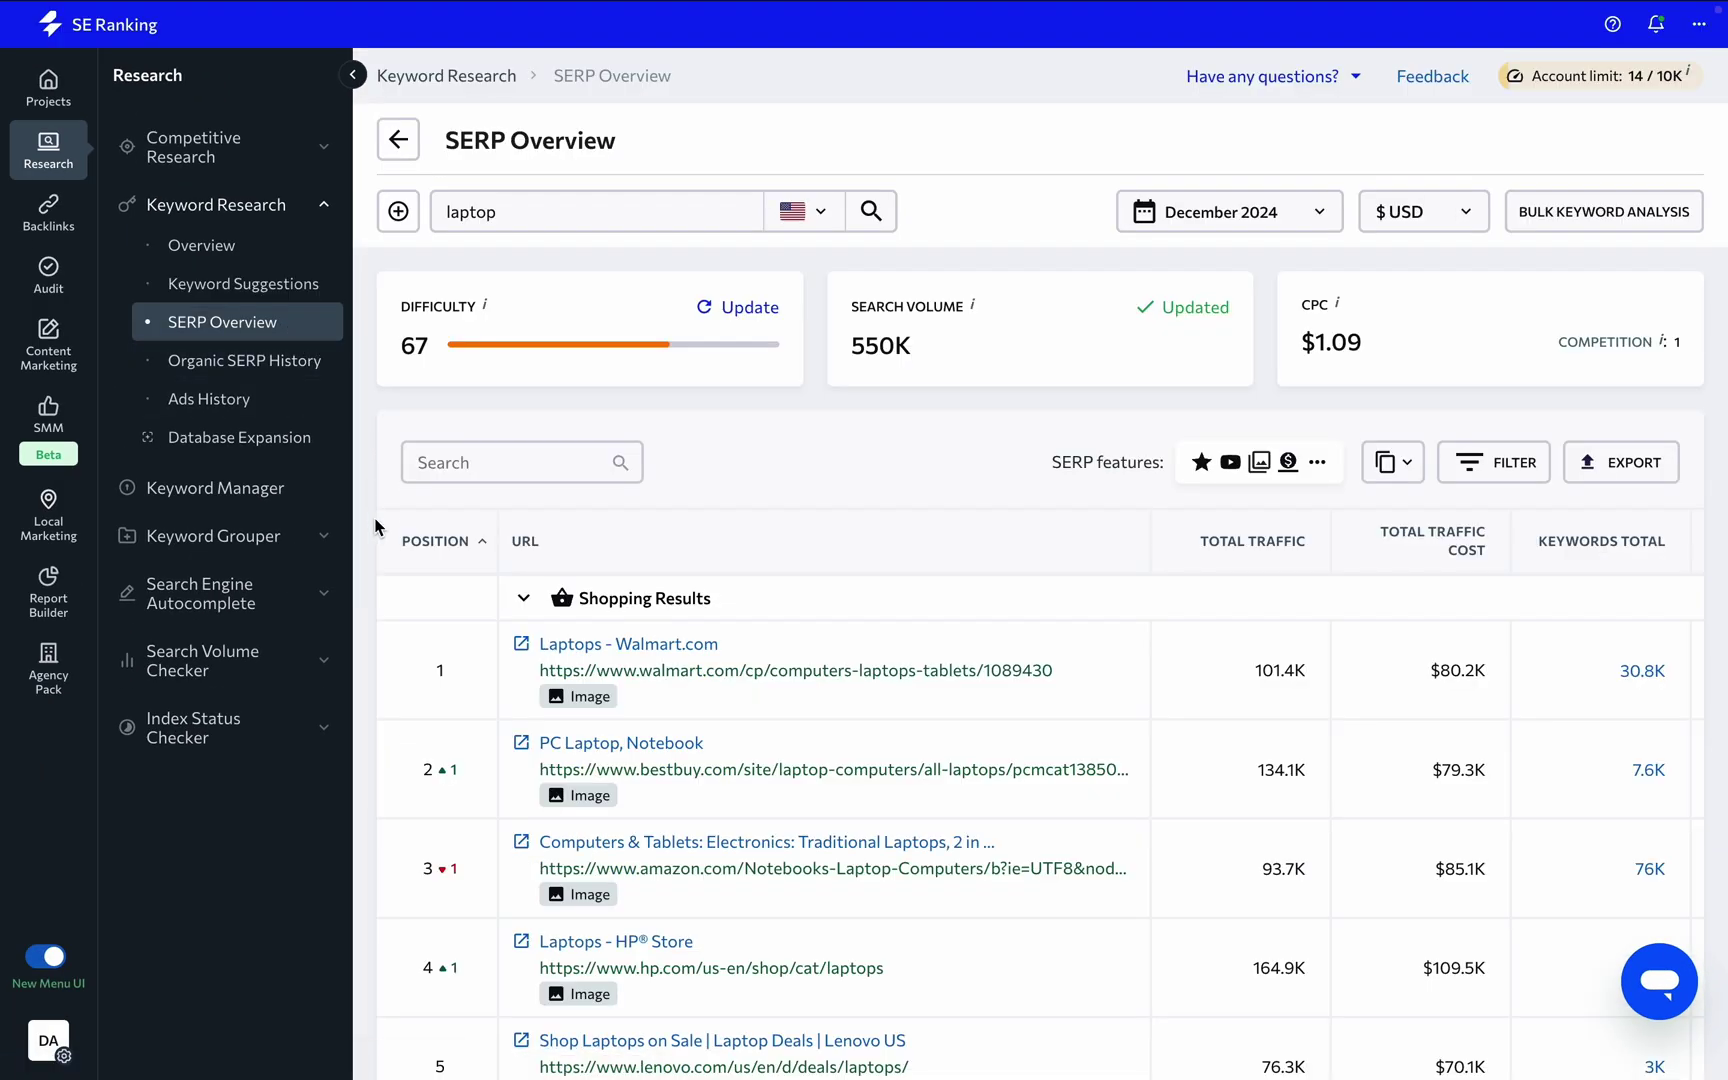
pyautogui.scroll(-3, 373, 518)
pyautogui.hscroll(5, 751, 470)
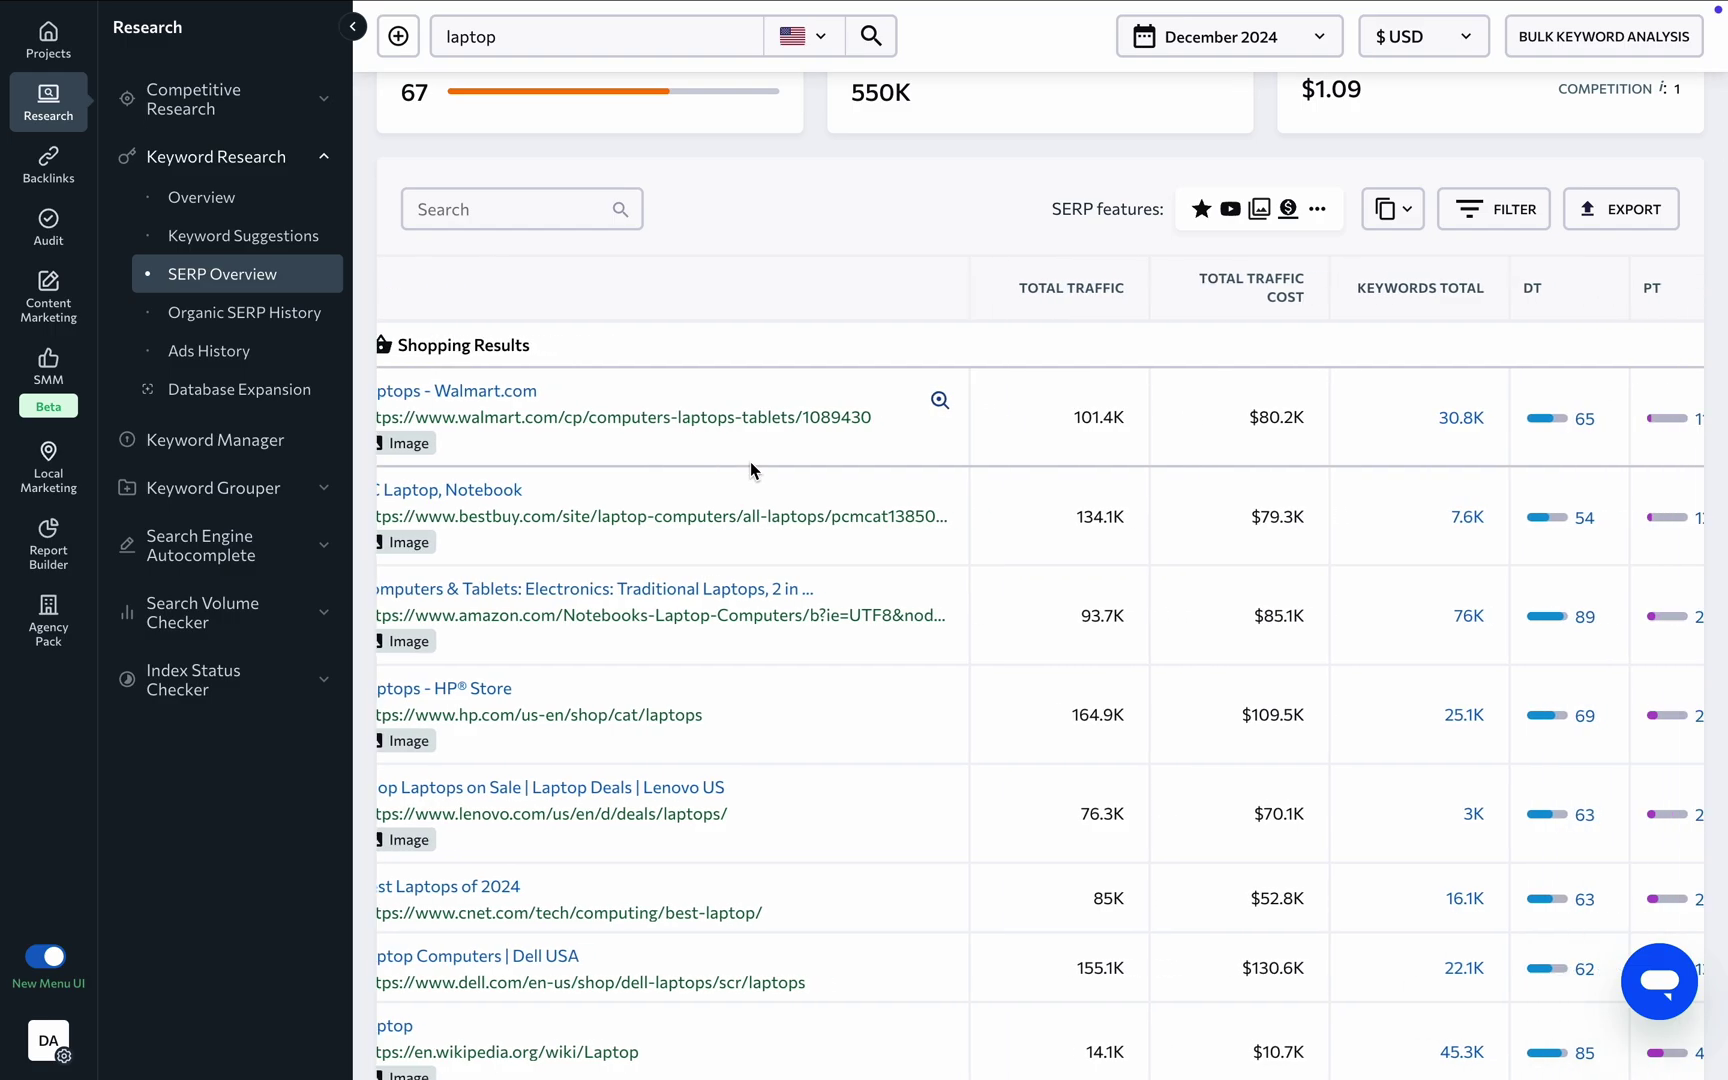
pyautogui.hscroll(-3, 752, 471)
pyautogui.hscroll(-3, 752, 470)
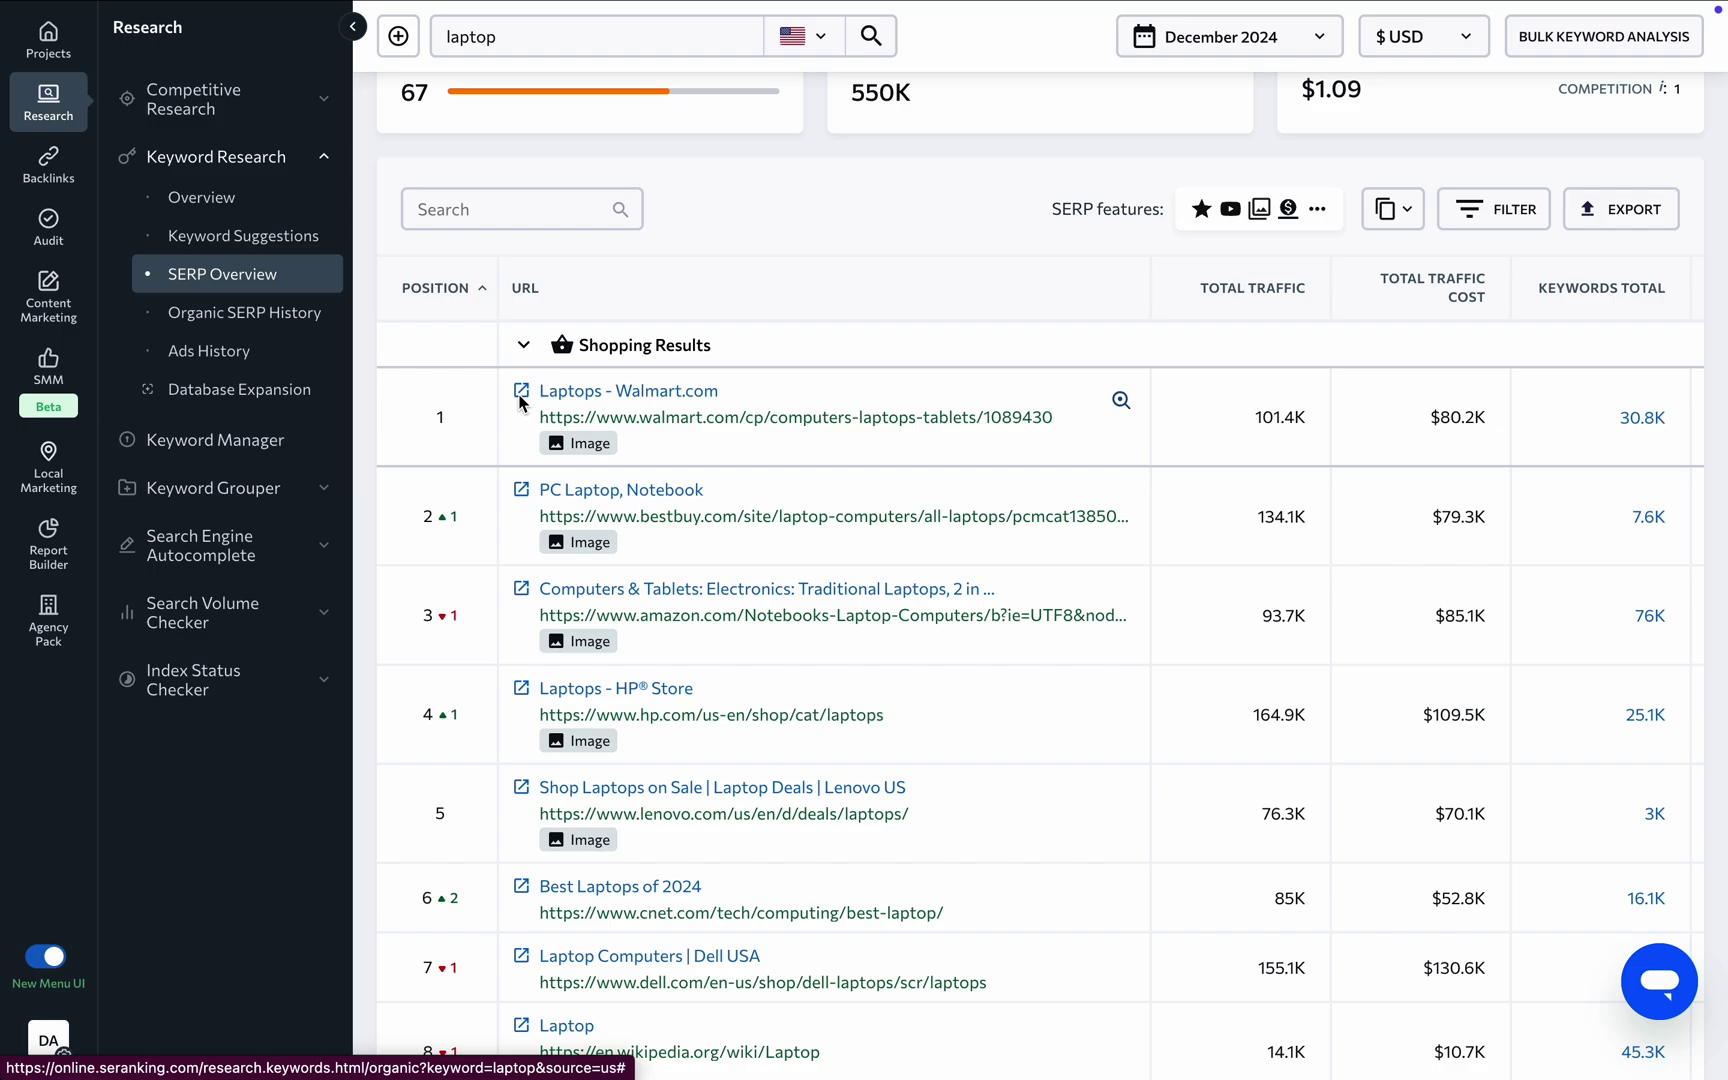
# - Compare laptop's December 2024 organic rankings against November 2024 in Organic SERP History
pyautogui.click(309, 314)
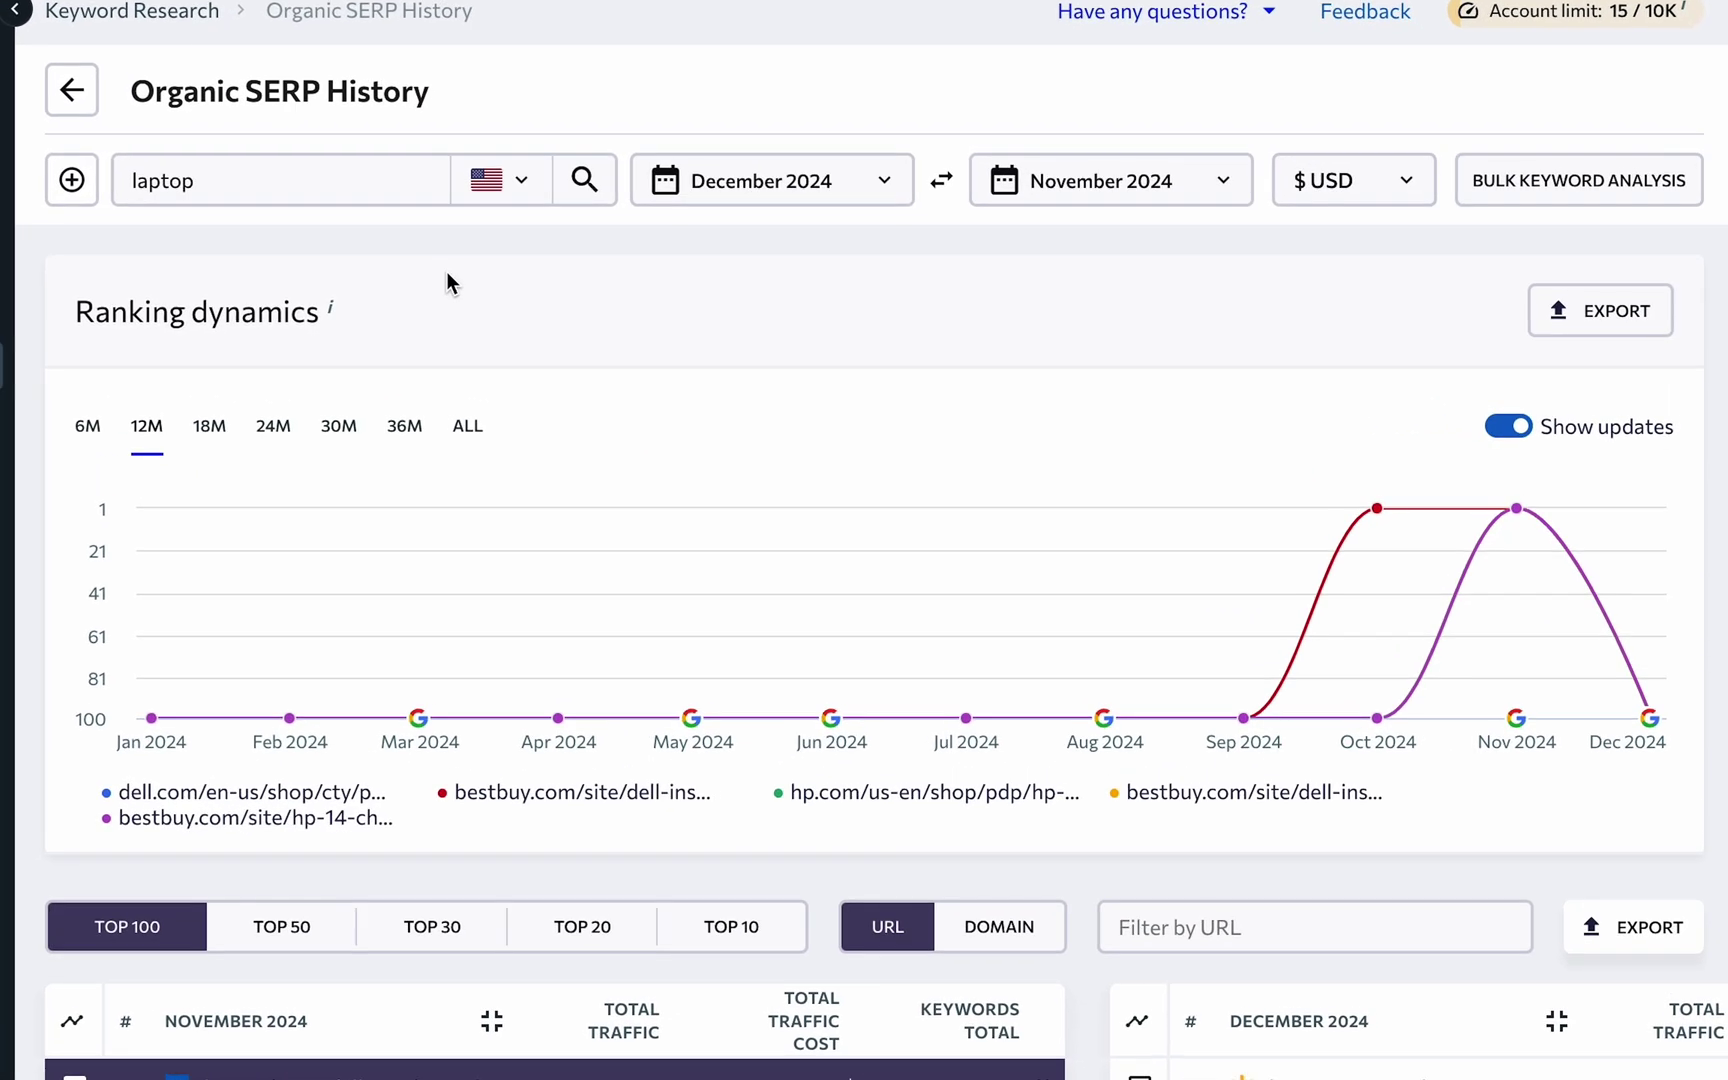
pyautogui.click(1316, 222)
pyautogui.scroll(-8, 1190, 443)
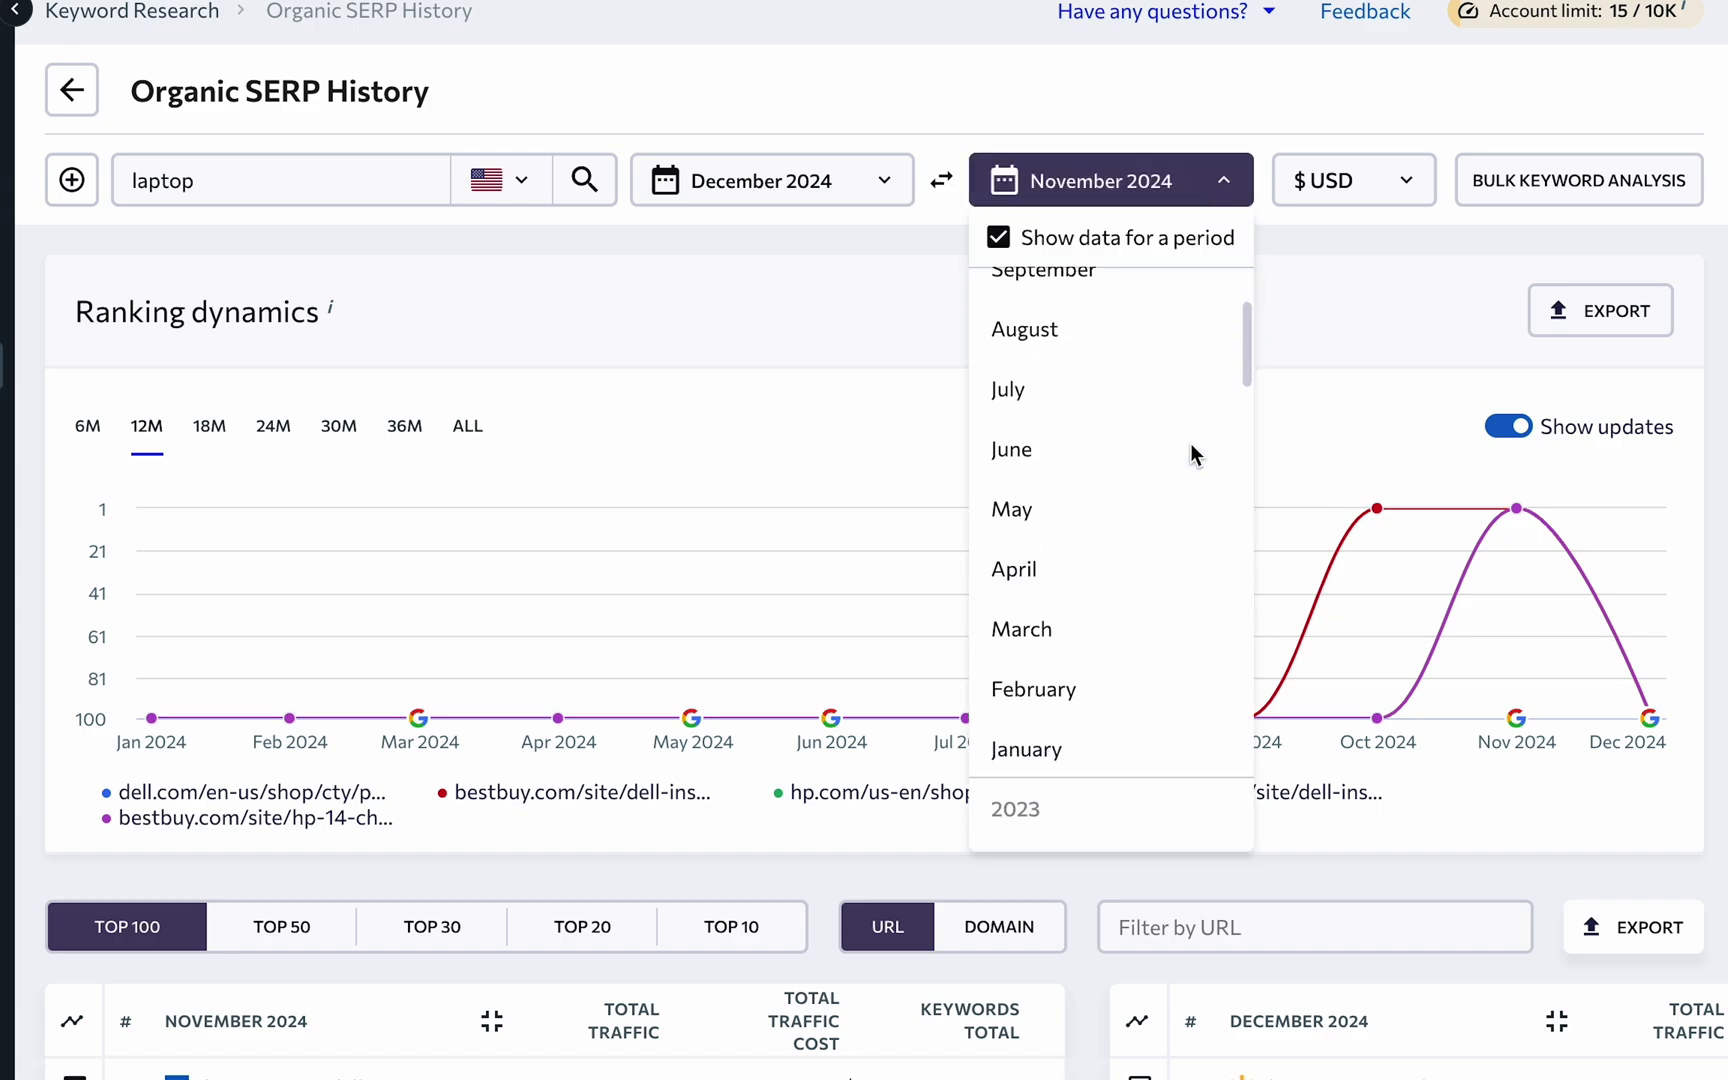
pyautogui.scroll(-15, 1192, 506)
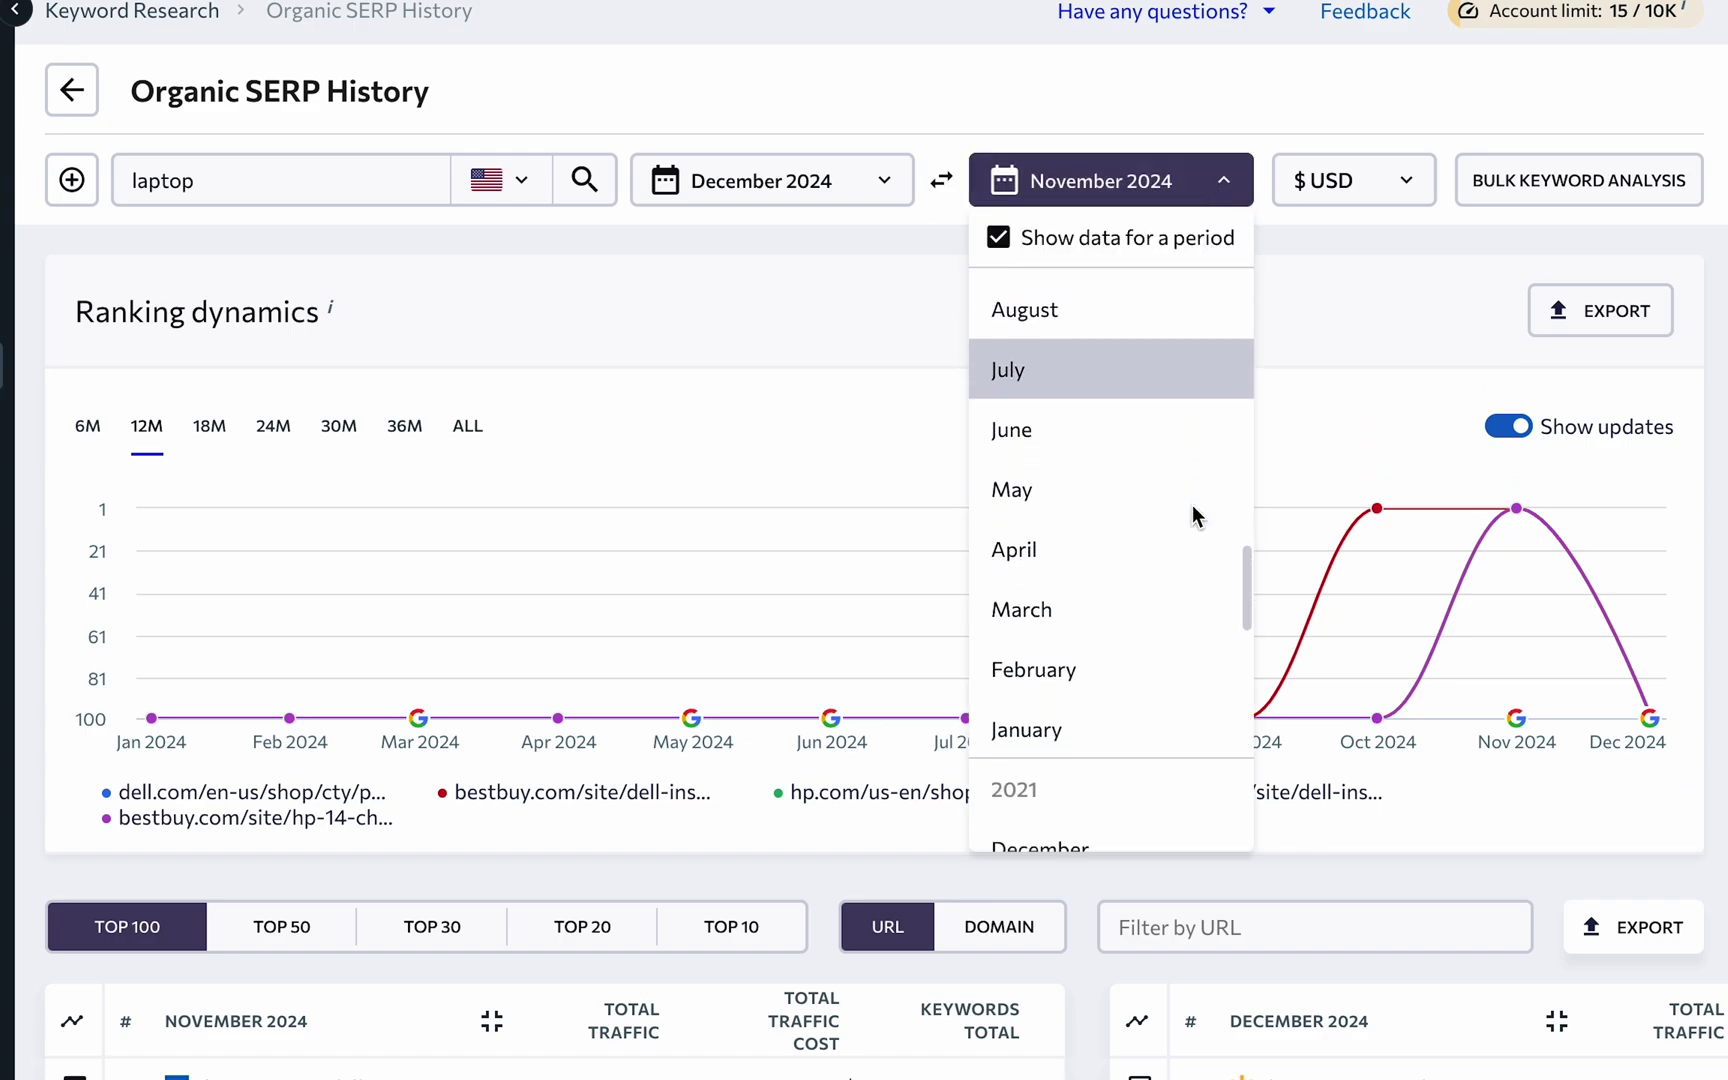
pyautogui.scroll(-4, 1192, 505)
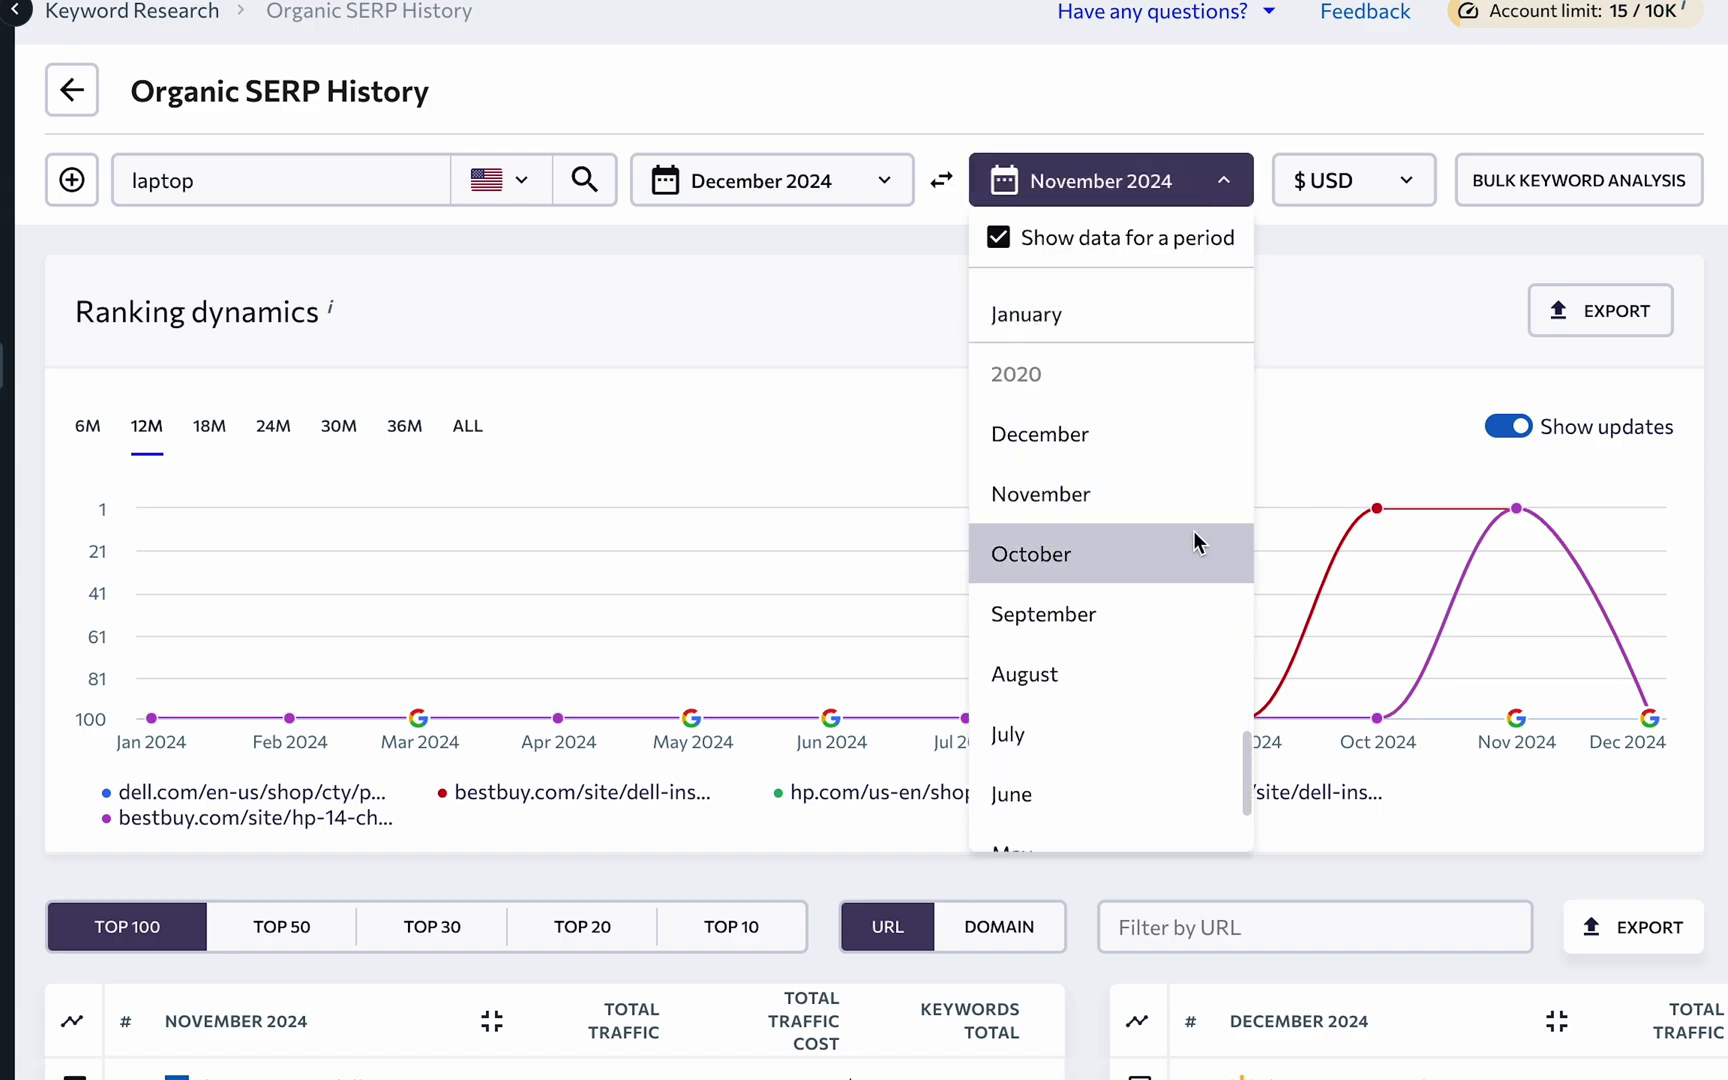
pyautogui.scroll(-3, 1195, 720)
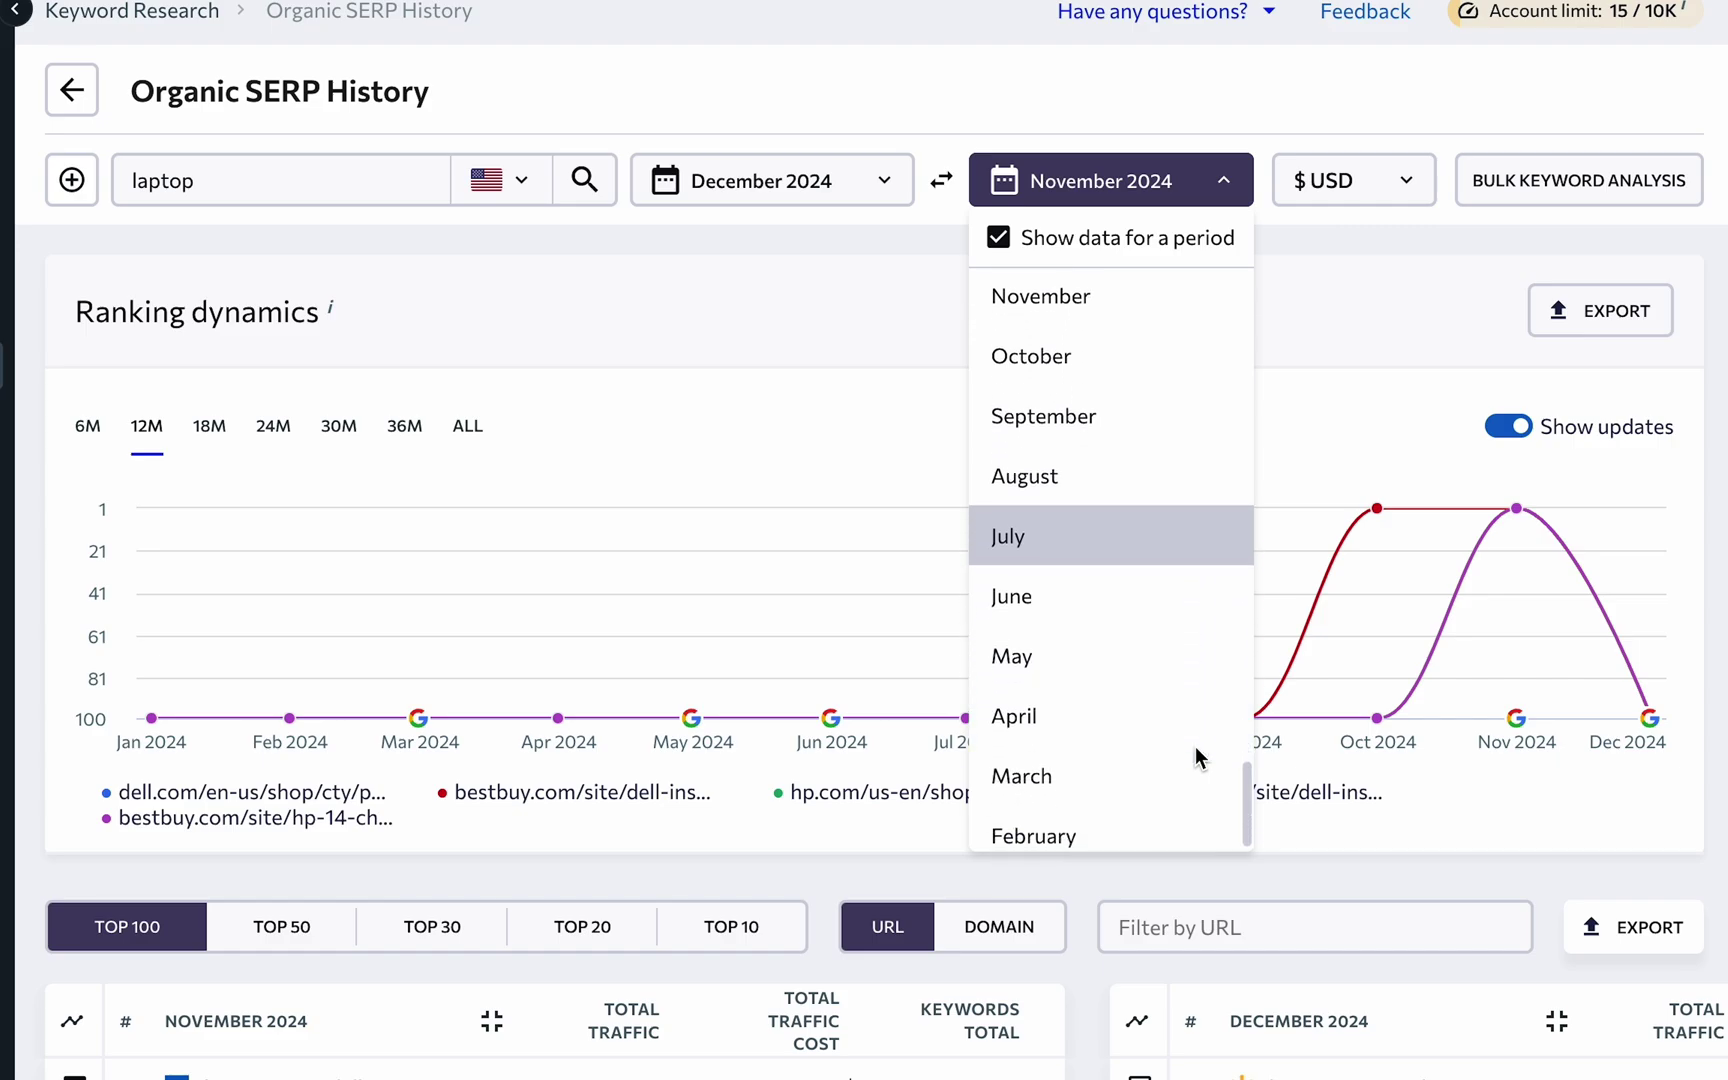
pyautogui.click(1290, 864)
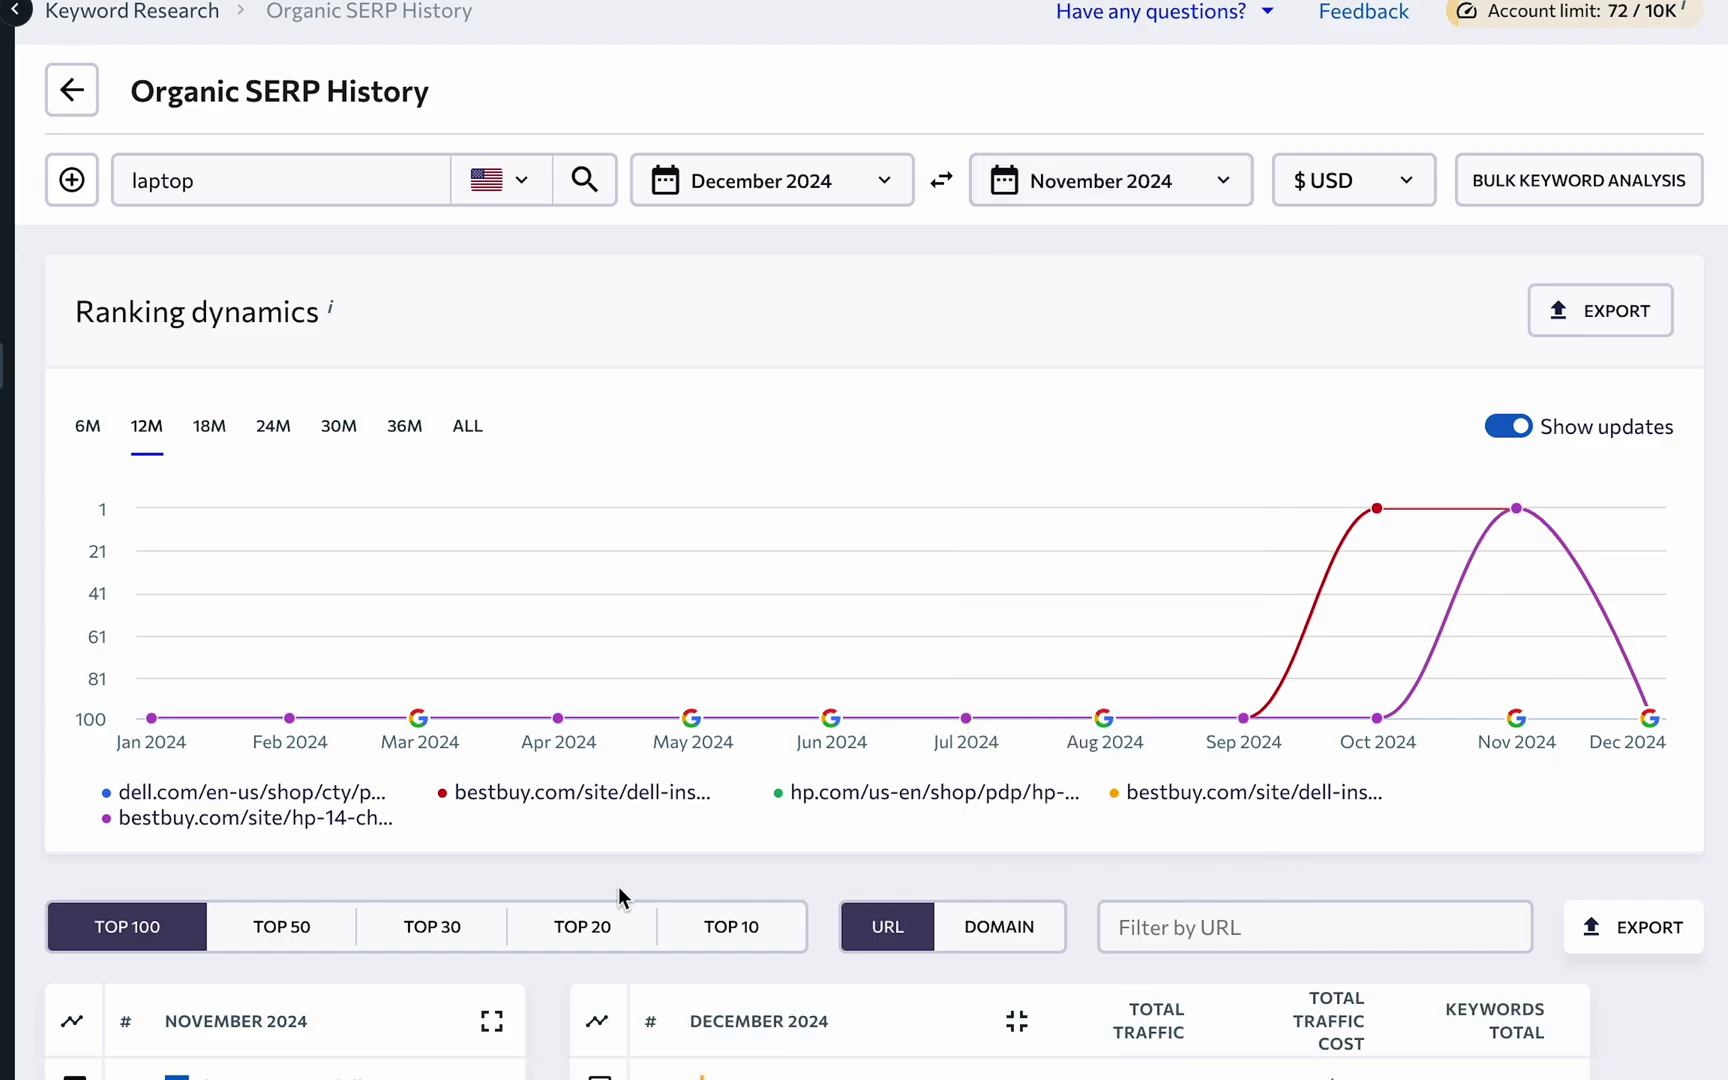
pyautogui.scroll(-3, 556, 999)
pyautogui.scroll(-4, 556, 999)
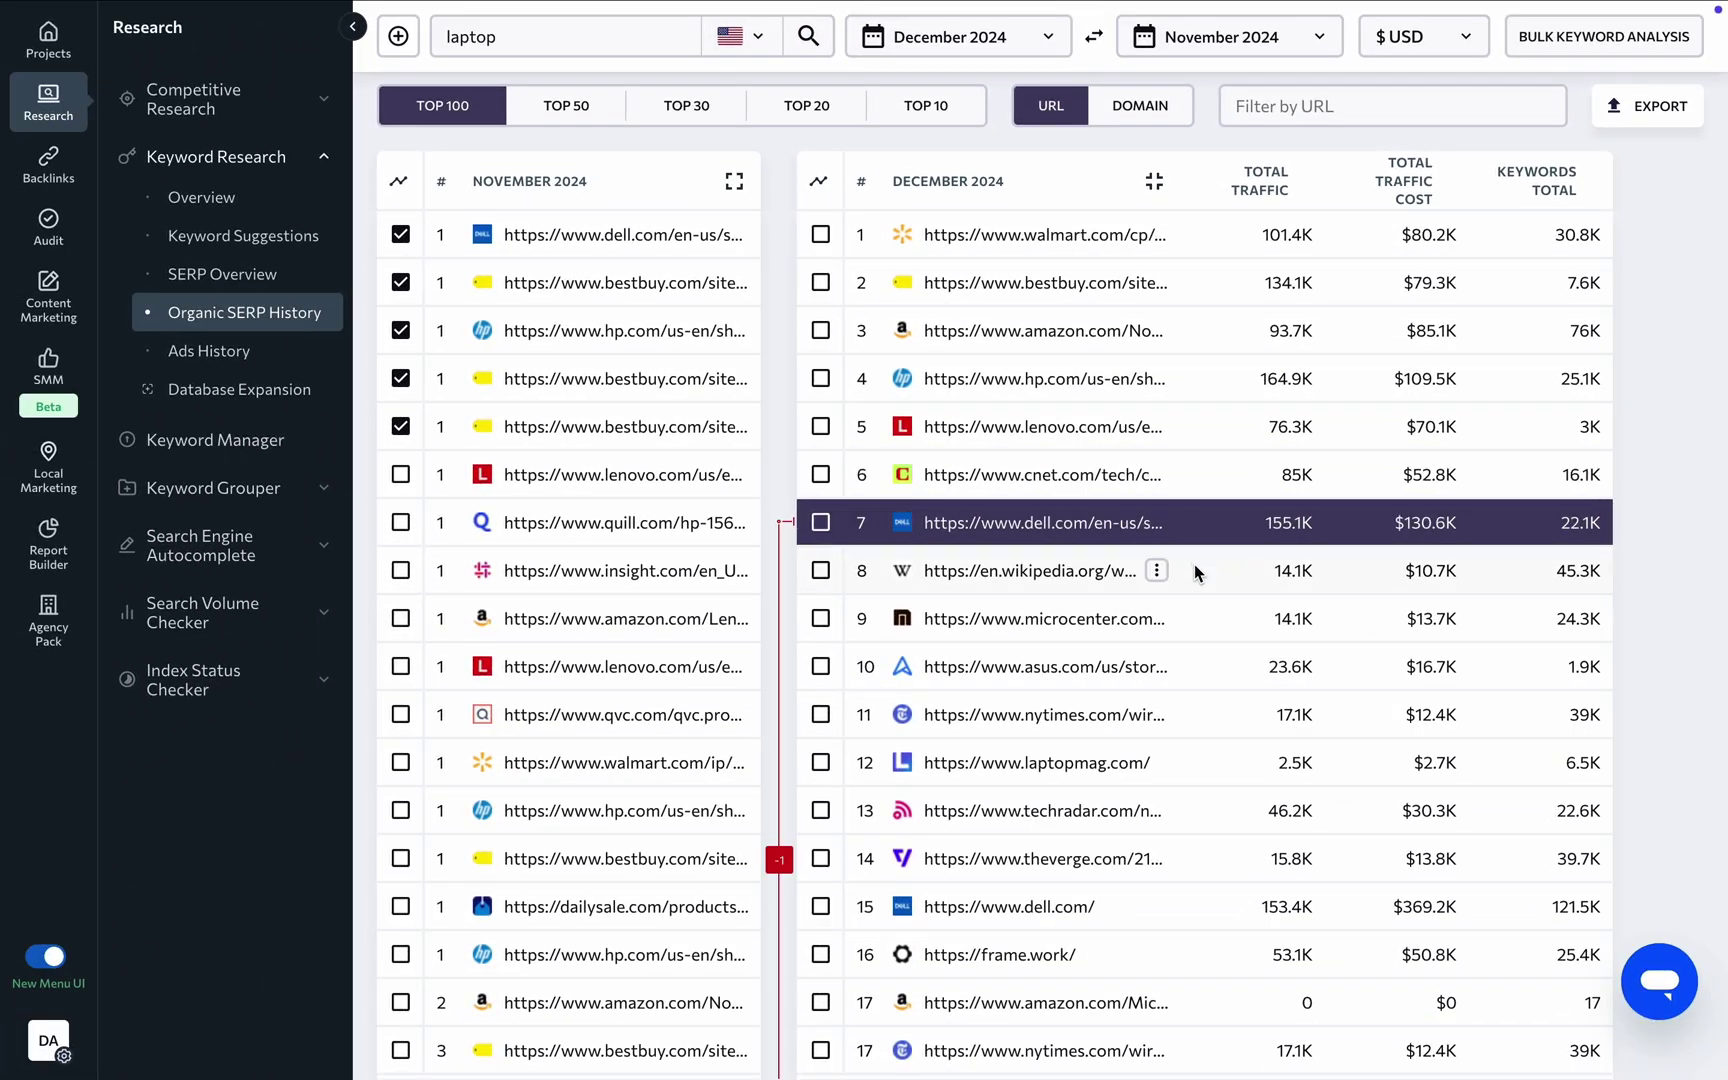
# - Expand laptop's ad previews in Ads History, then return to Keyword Suggestions
pyautogui.click(241, 353)
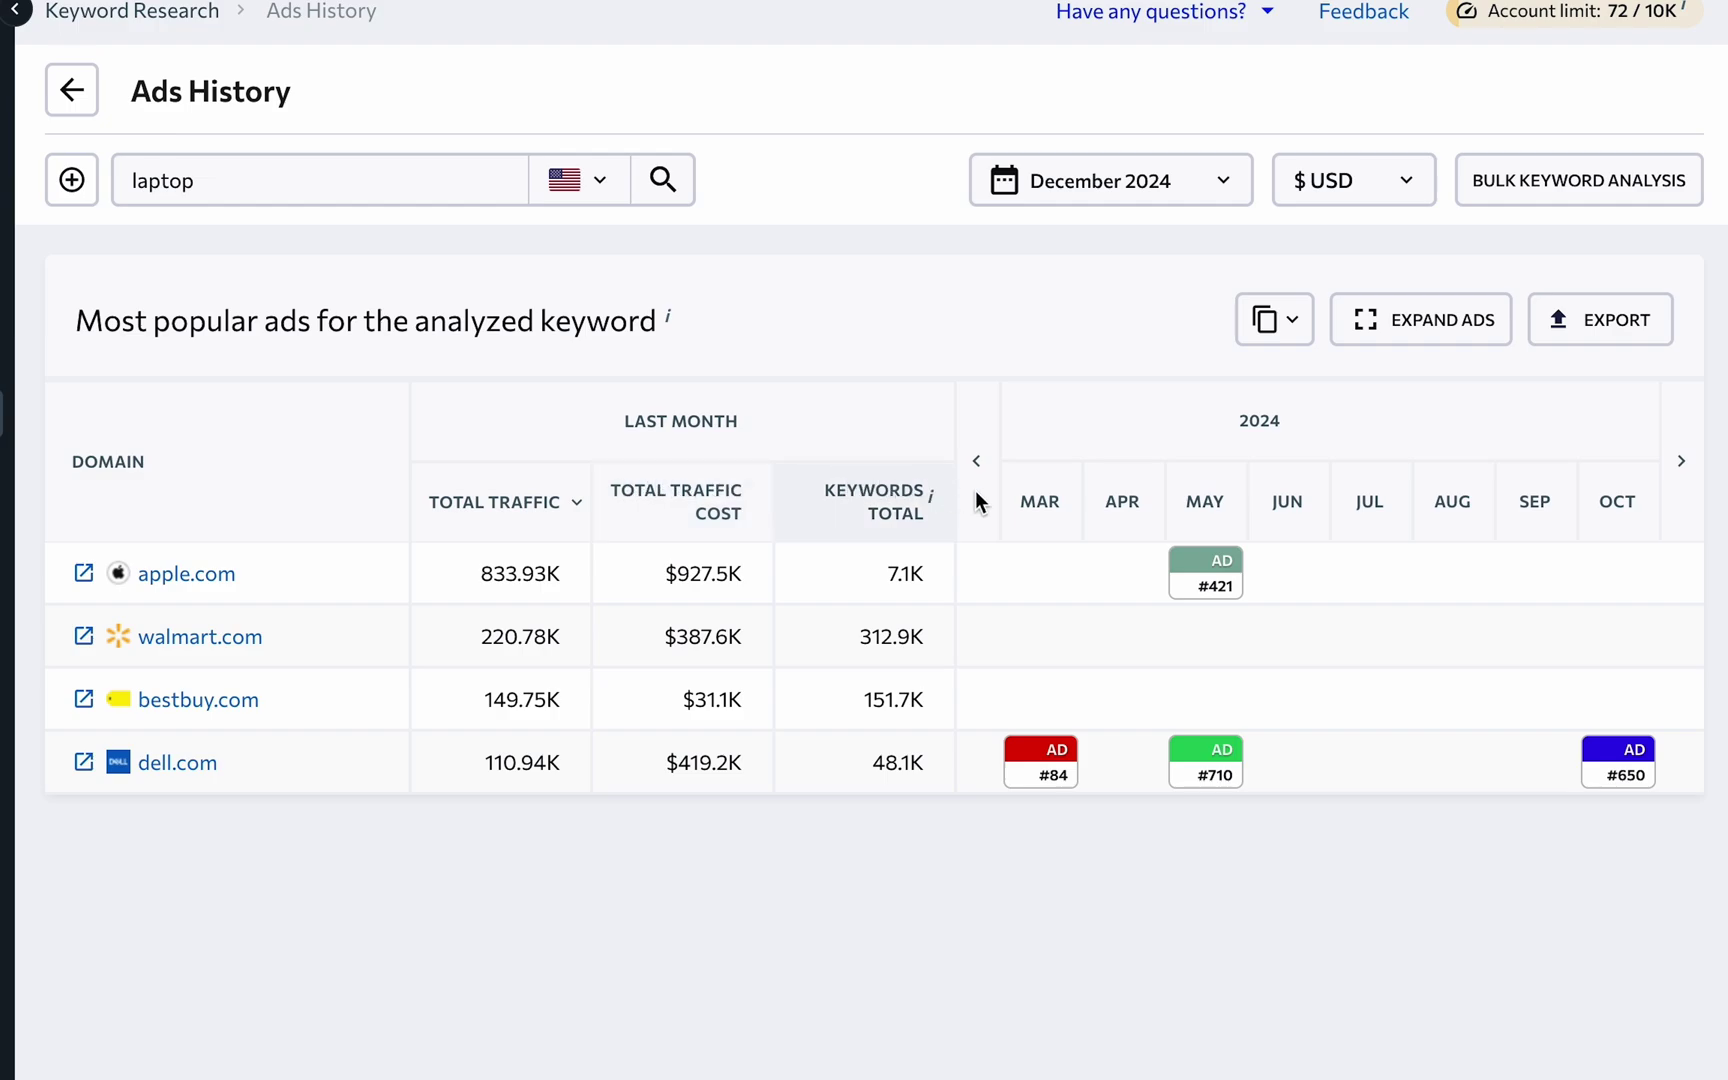
pyautogui.click(1430, 330)
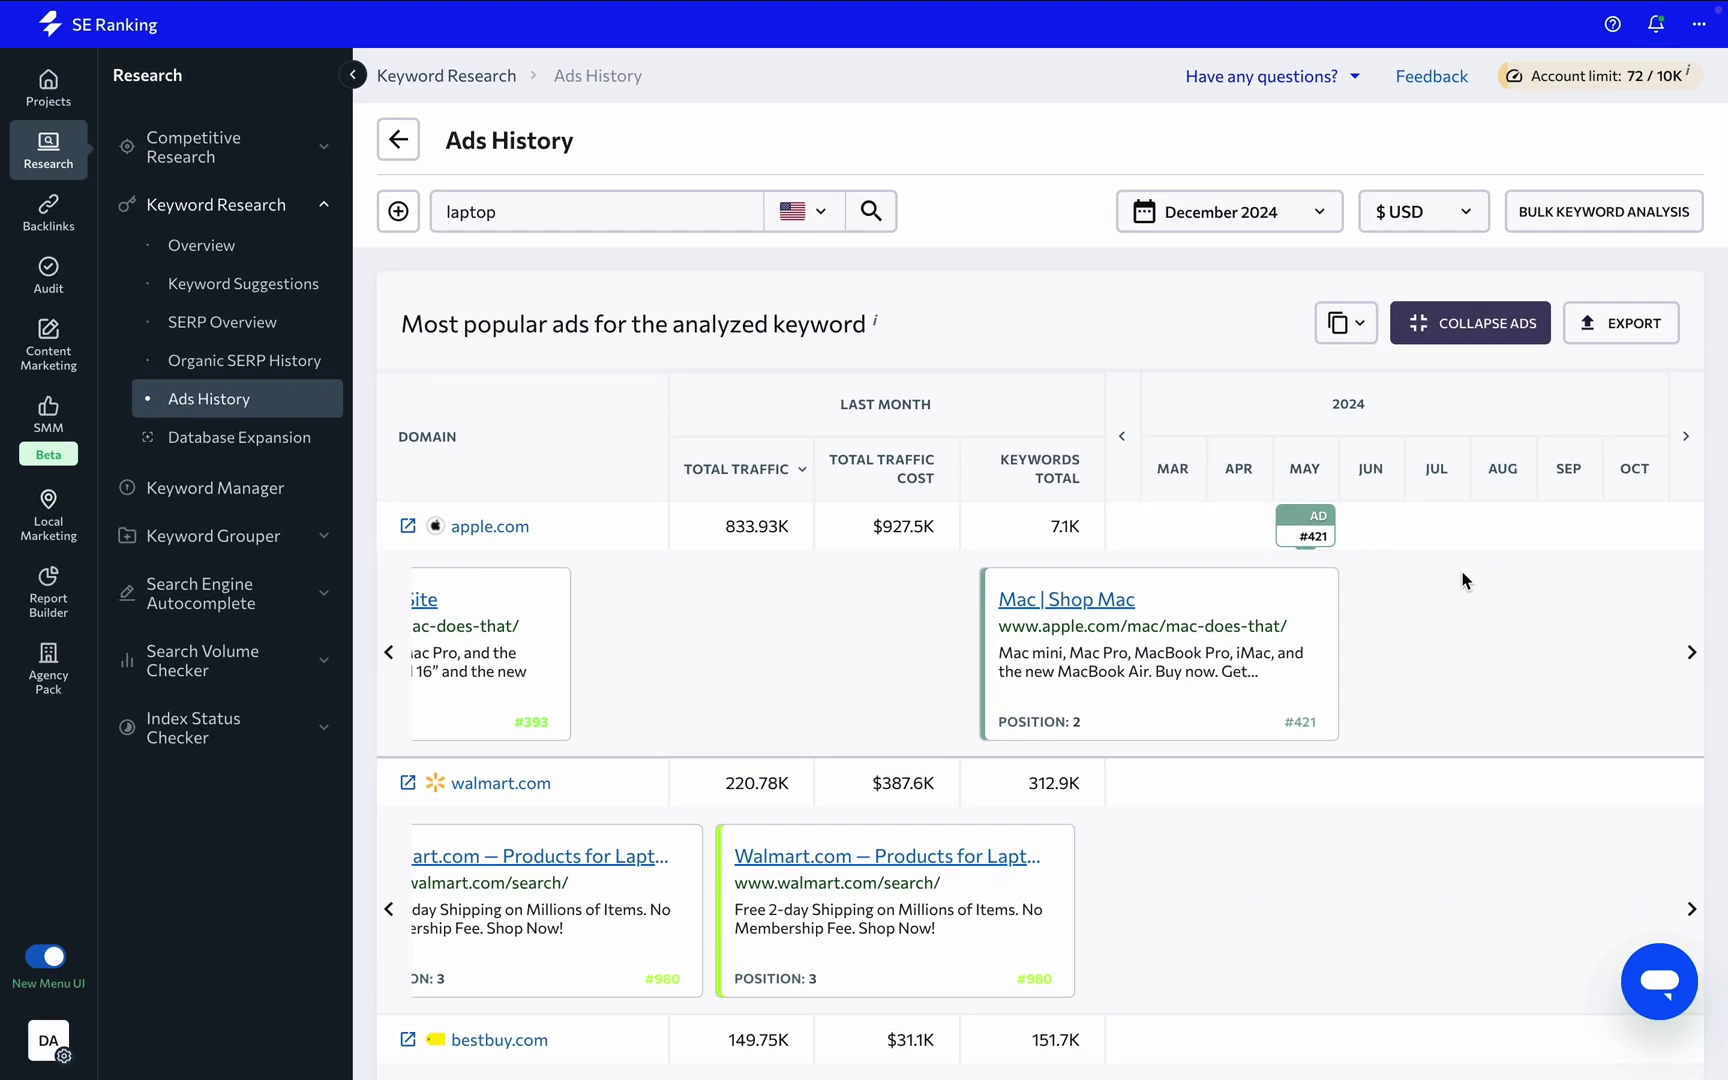
pyautogui.scroll(-3, 1462, 580)
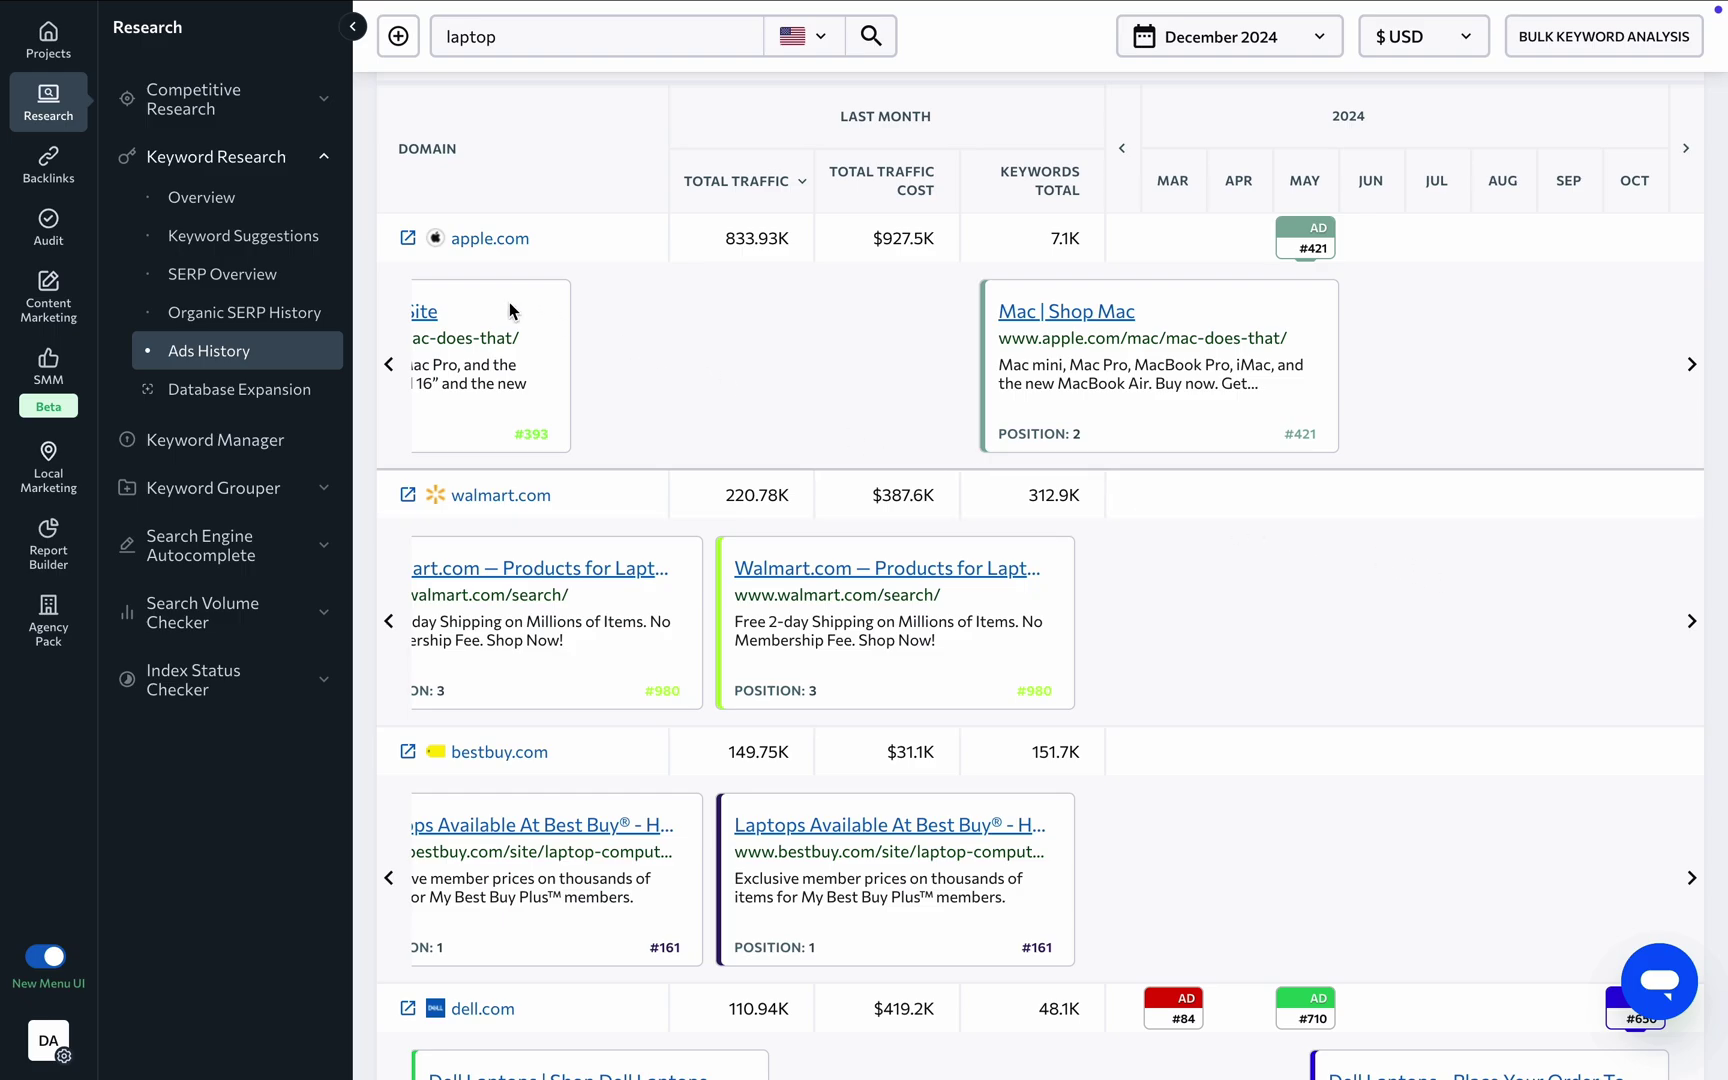
pyautogui.click(256, 237)
# - Save selected suggestions like google laptop and notebook computer laptop to Keyword list '24, then view Keyword Manager
pyautogui.click(747, 576)
pyautogui.click(747, 625)
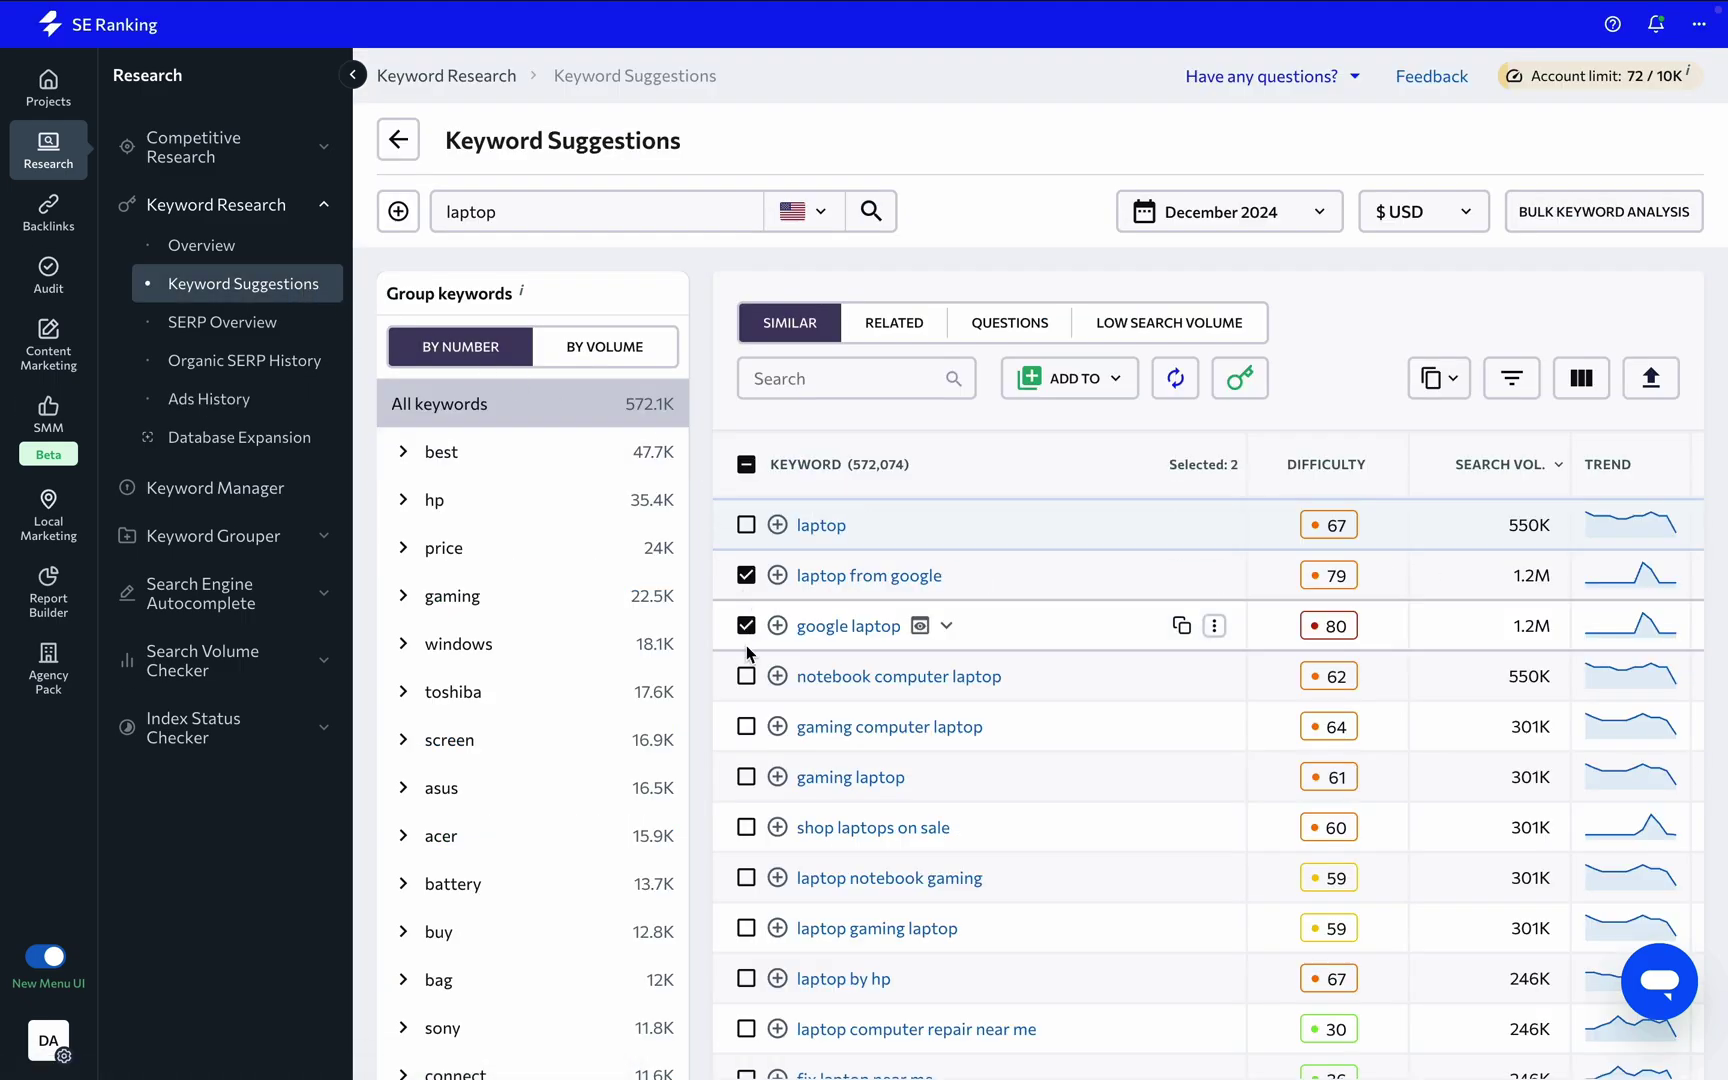
pyautogui.click(747, 676)
pyautogui.click(1065, 378)
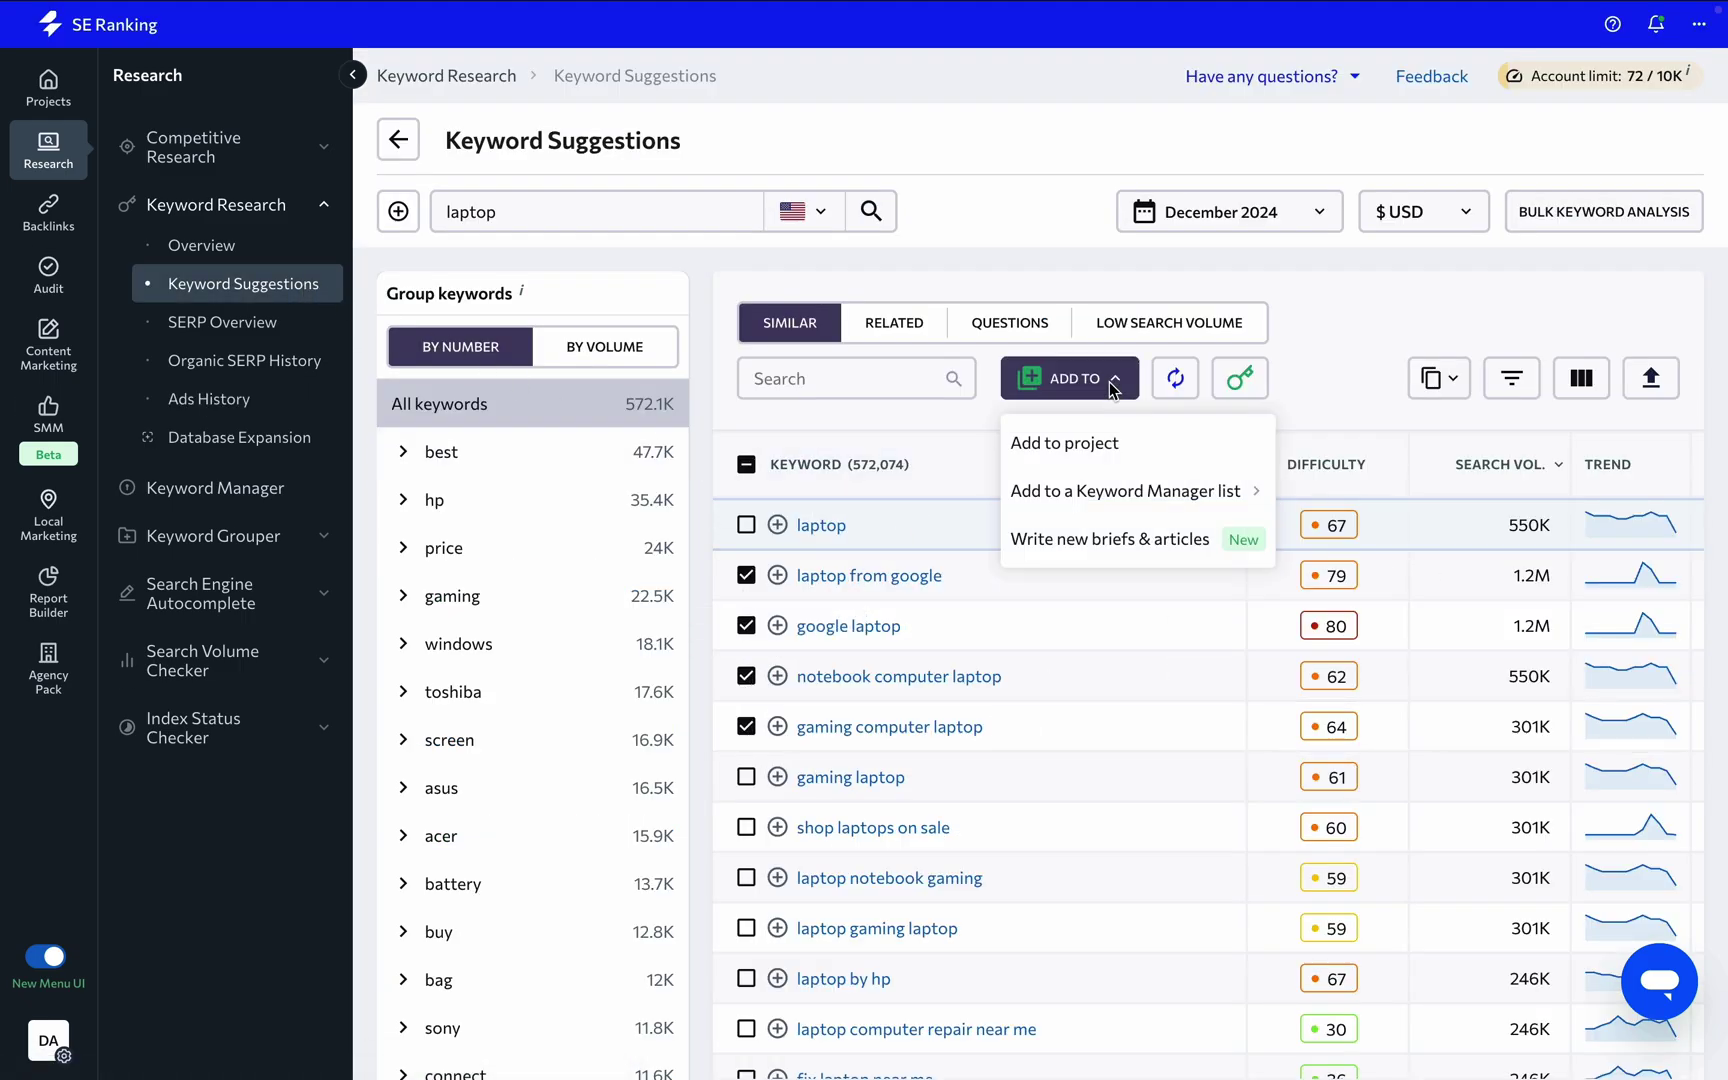
pyautogui.moveTo(1222, 496)
pyautogui.scroll(-5, 1205, 332)
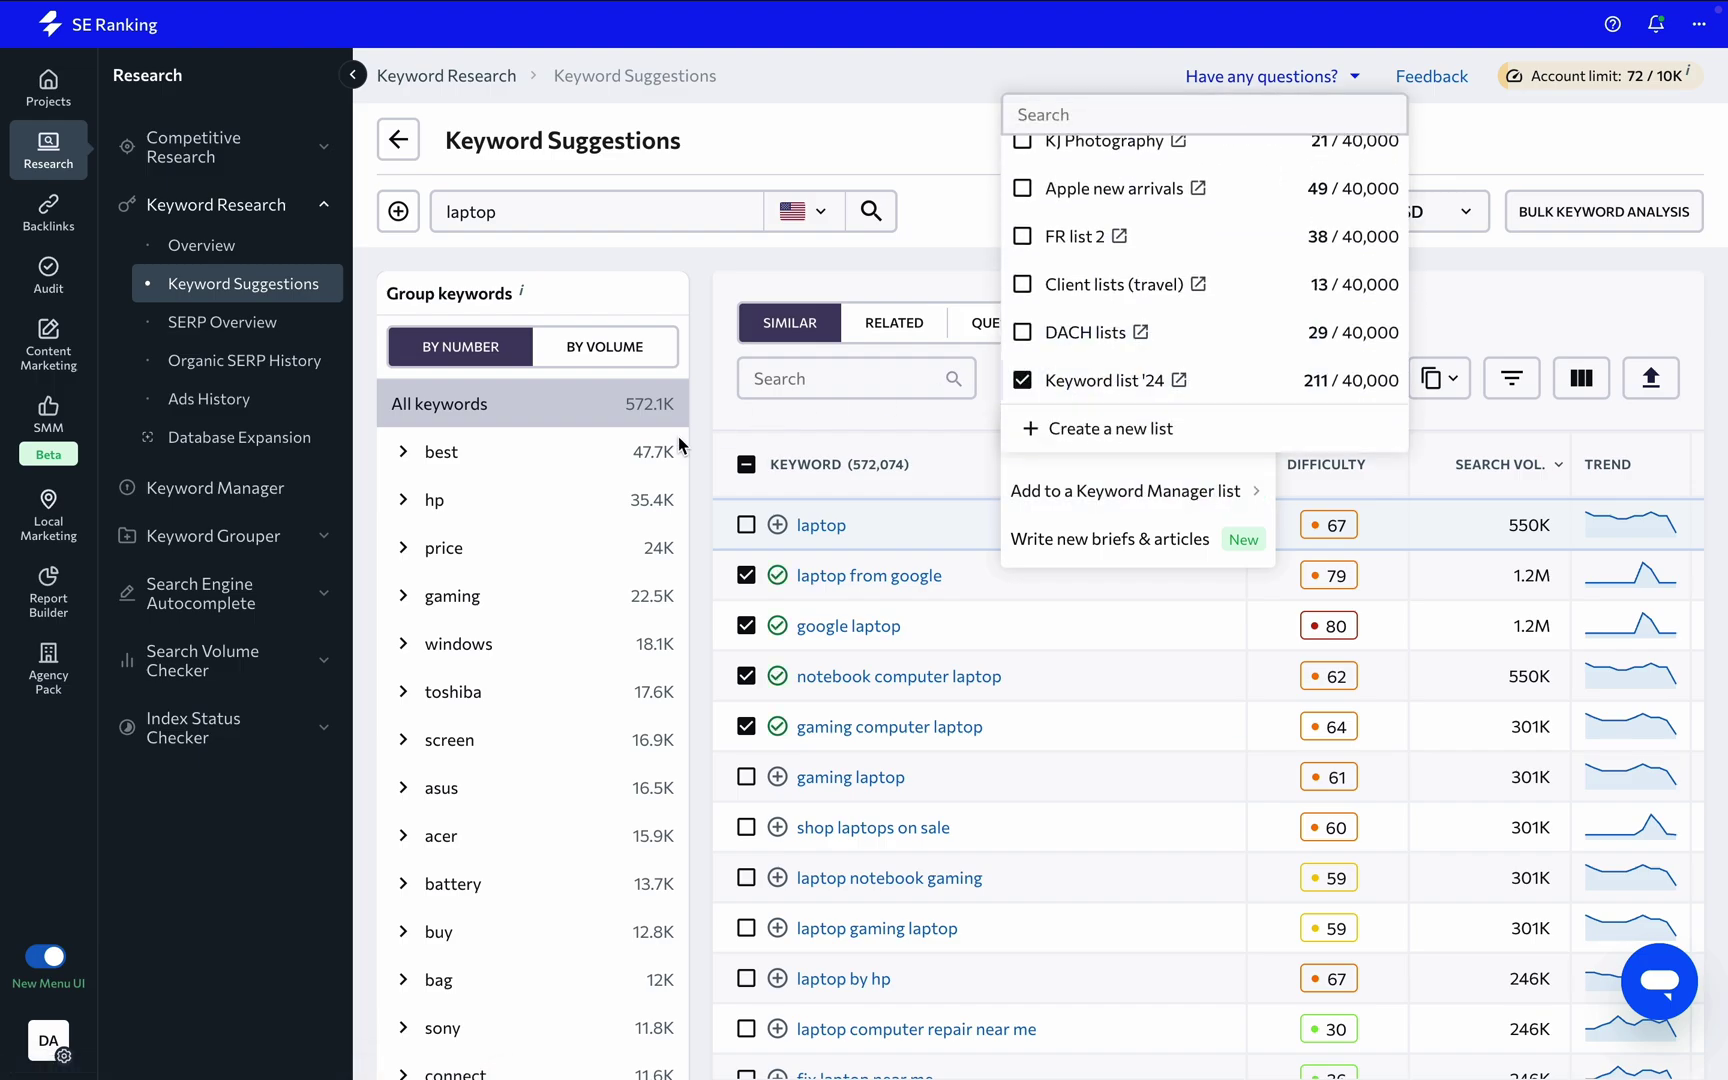
pyautogui.click(290, 495)
pyautogui.scroll(-2, 411, 916)
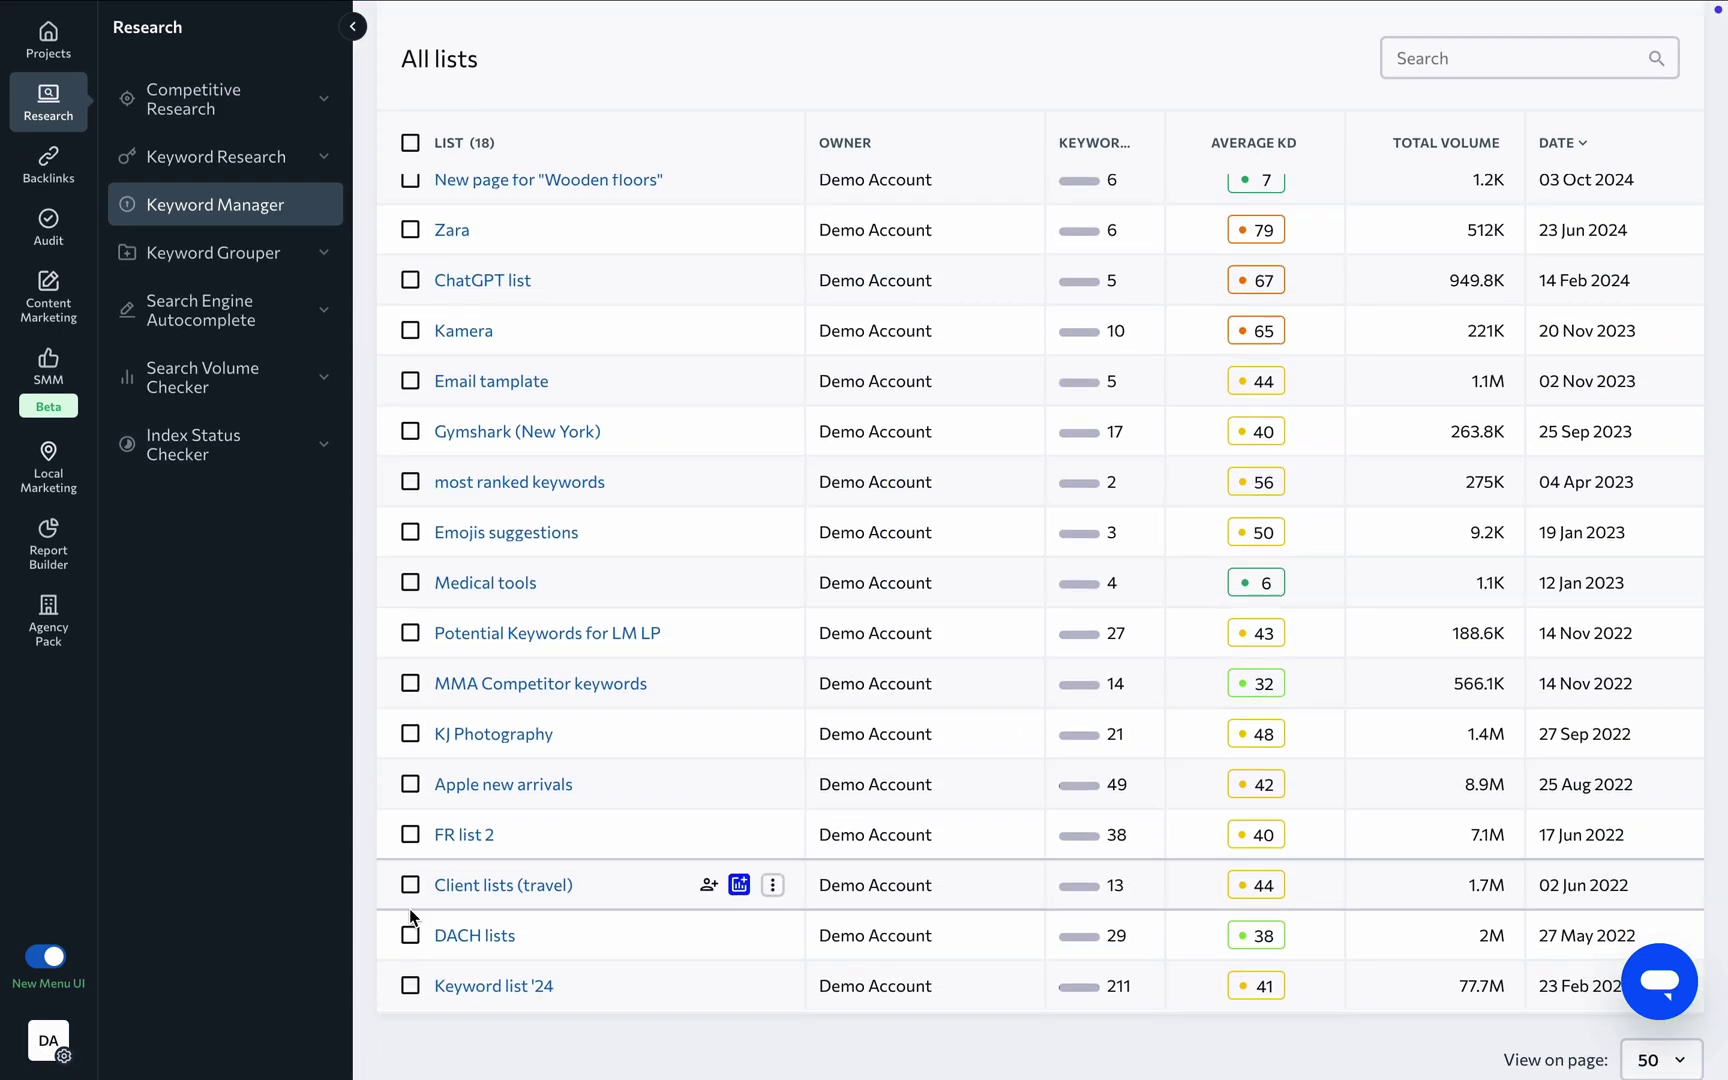
# - Open Keyword list '24, select its 'keyword' and 'keyword list' rows, and show the ADD TO options
pyautogui.click(514, 988)
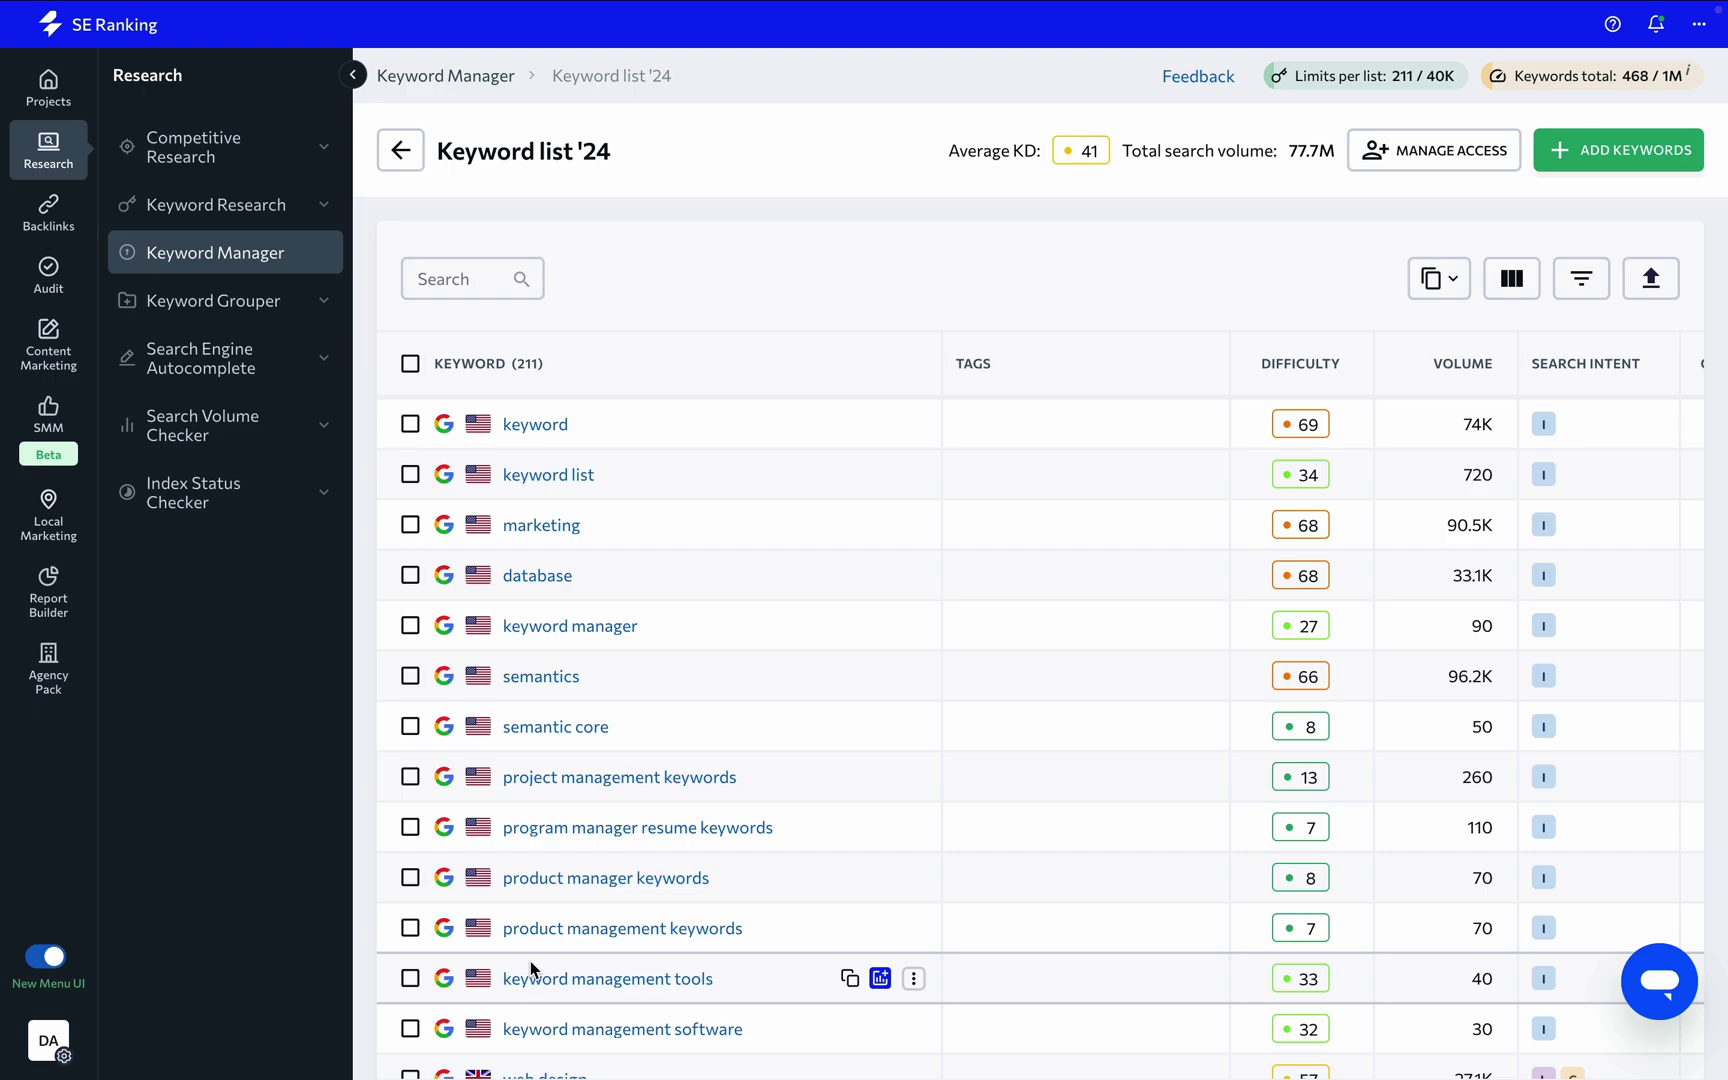
pyautogui.click(411, 423)
pyautogui.click(410, 486)
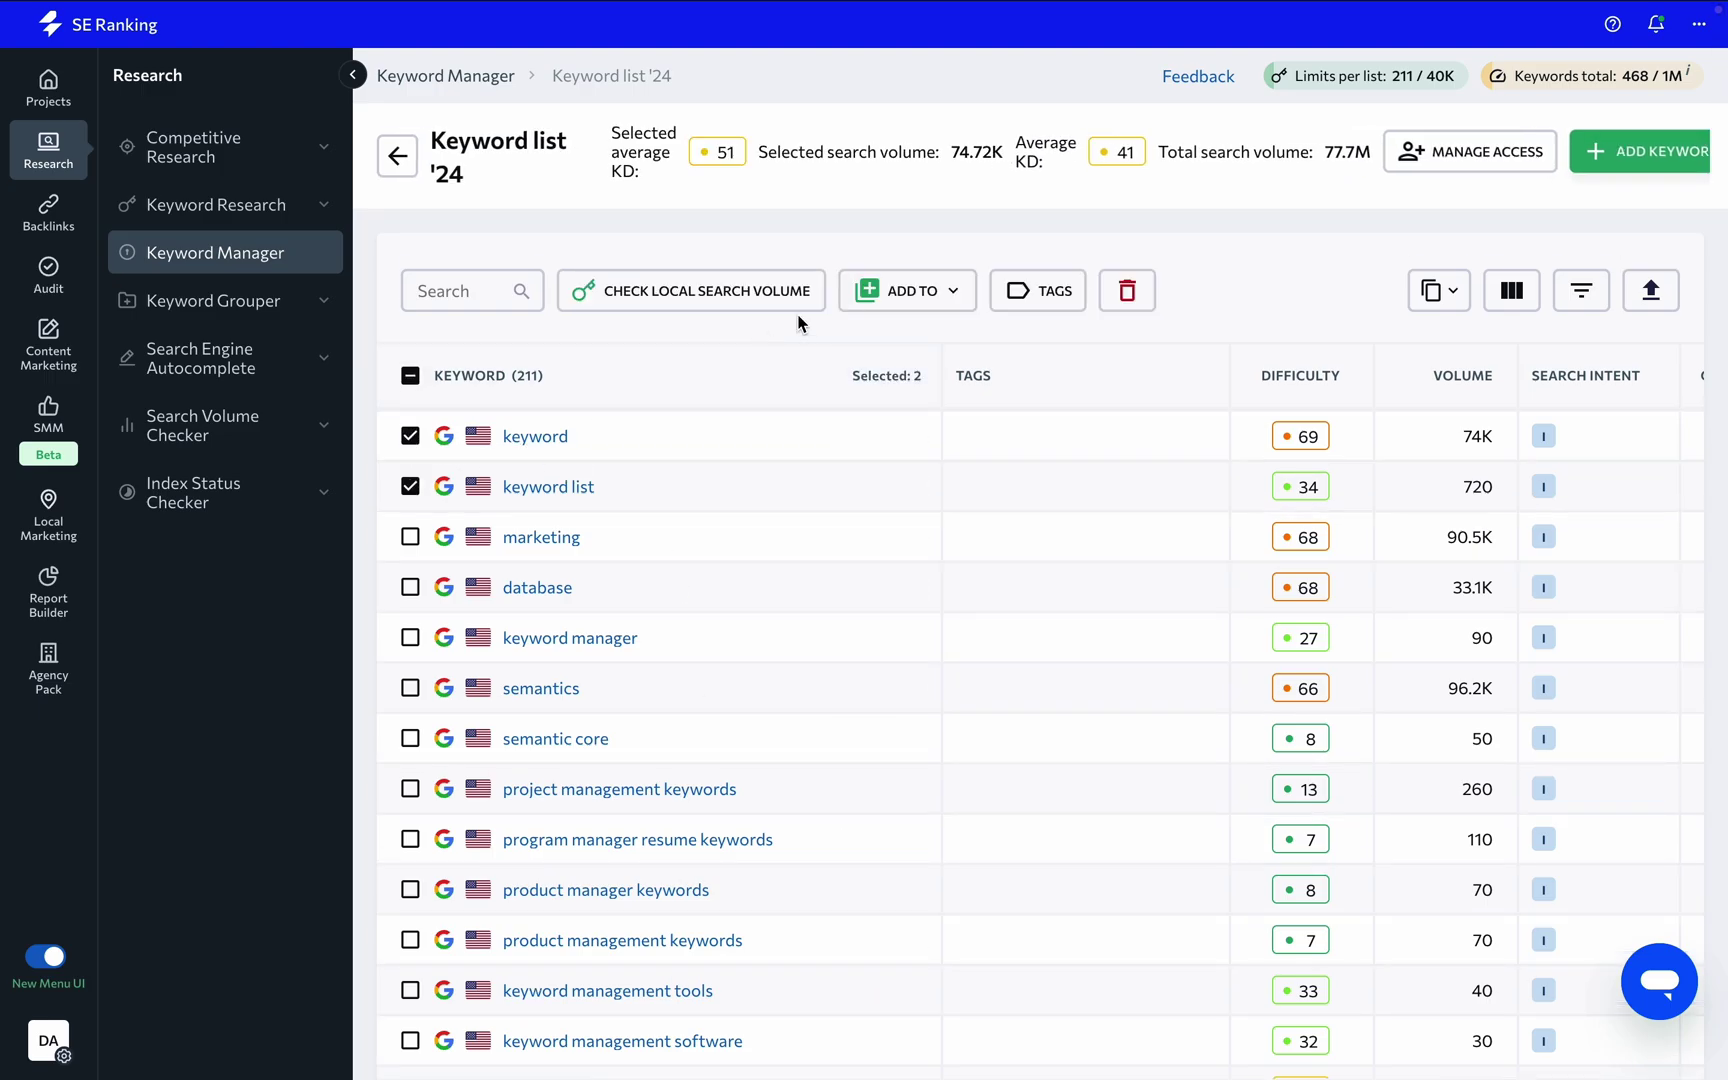
pyautogui.click(900, 292)
pyautogui.moveTo(957, 352)
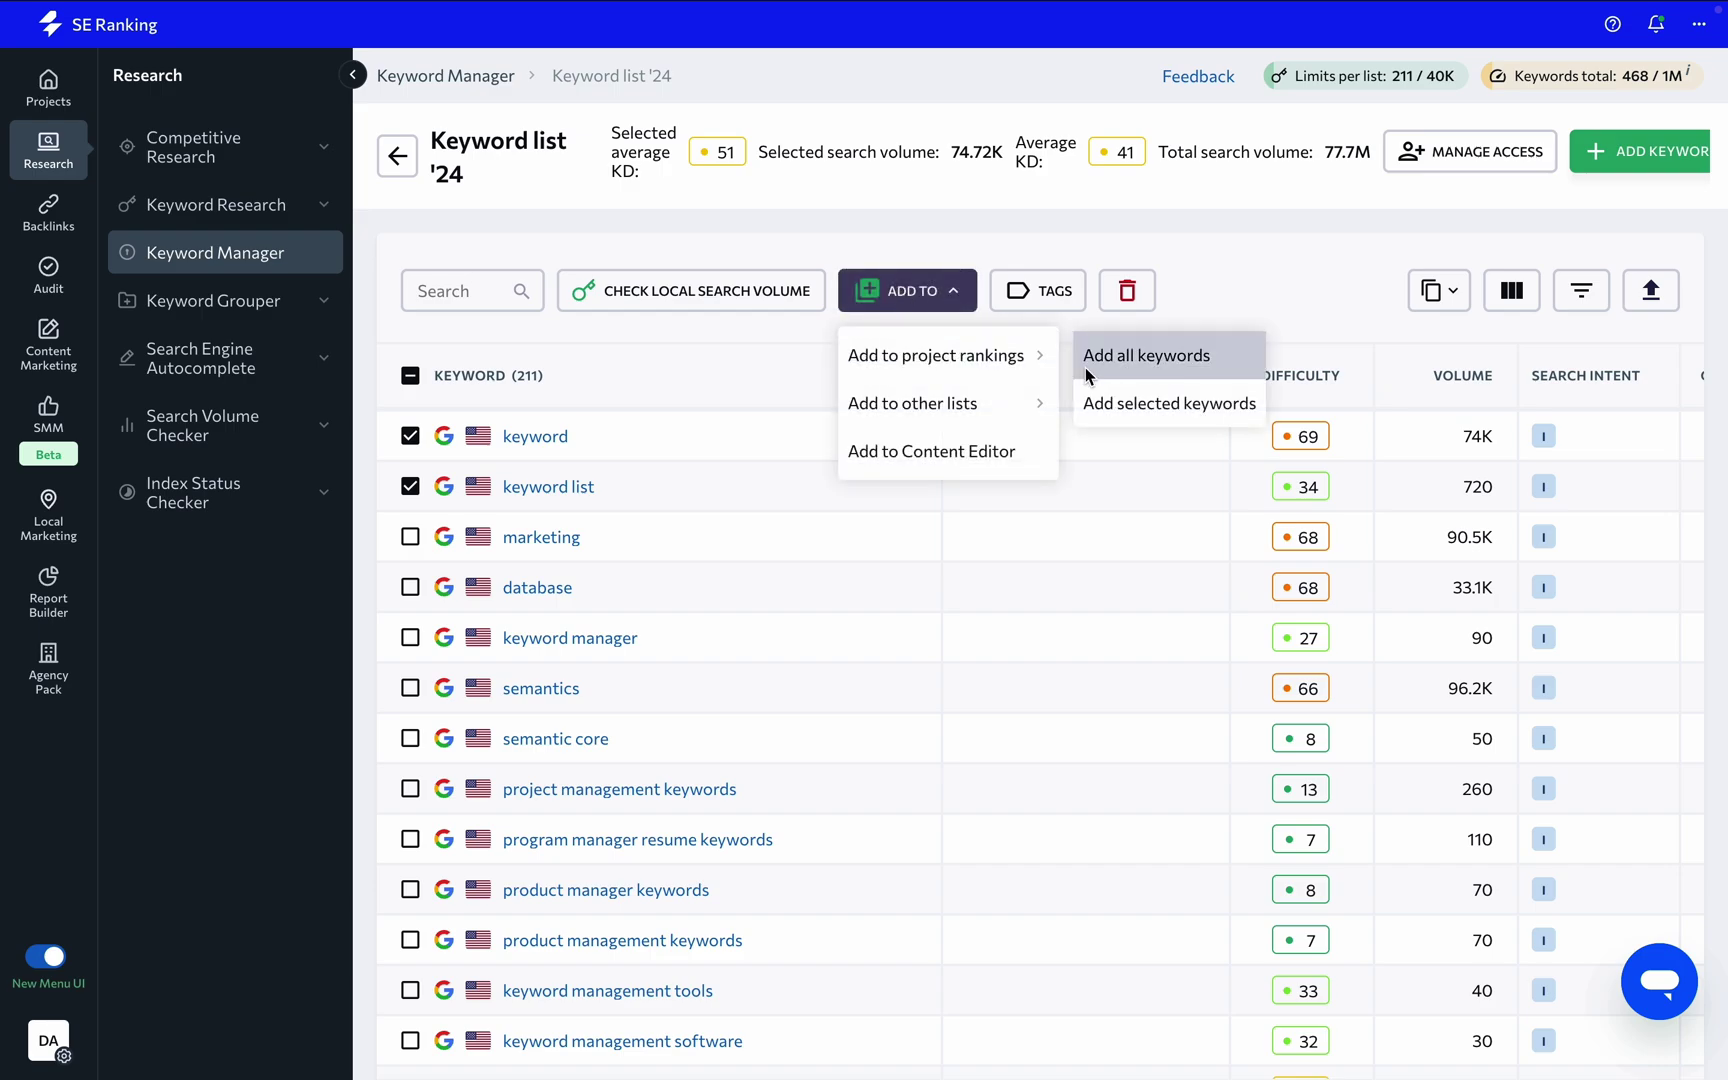